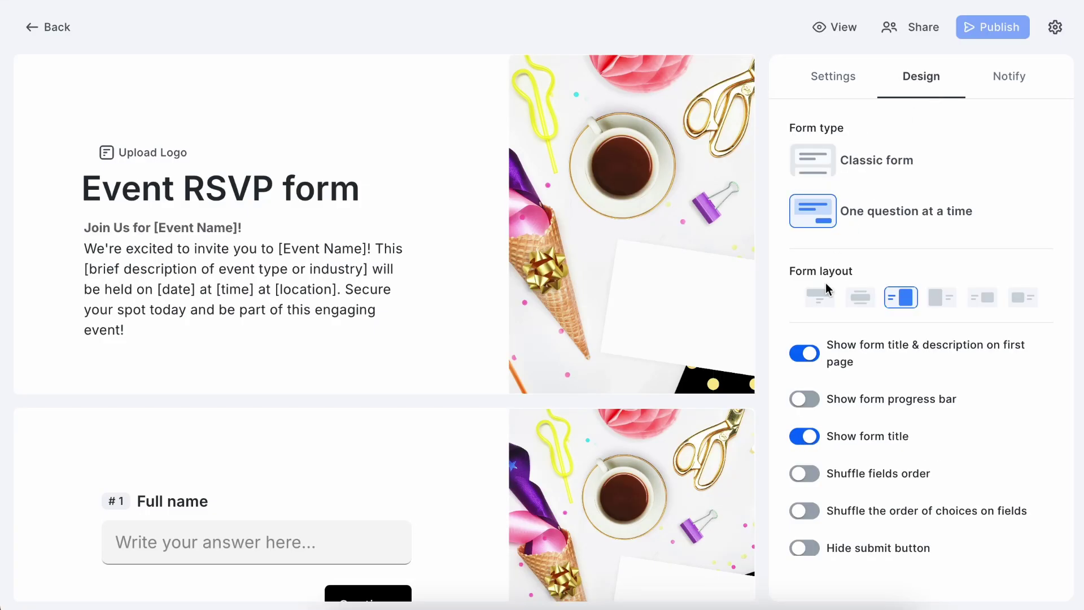
# - Try the Form layout thumbnails, ending with the image on the right
pyautogui.click(820, 298)
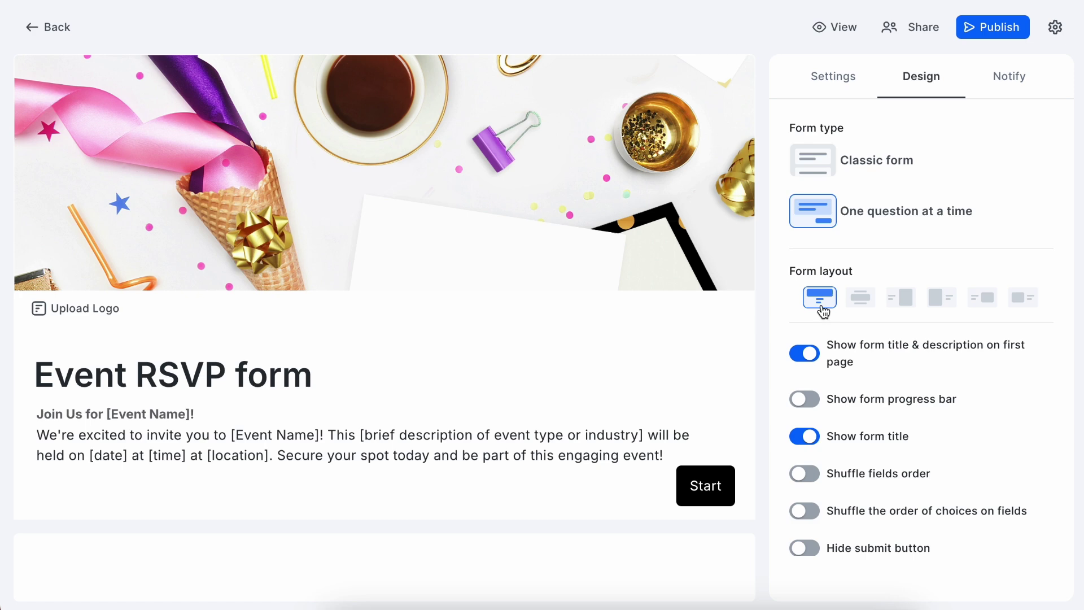
pyautogui.click(861, 298)
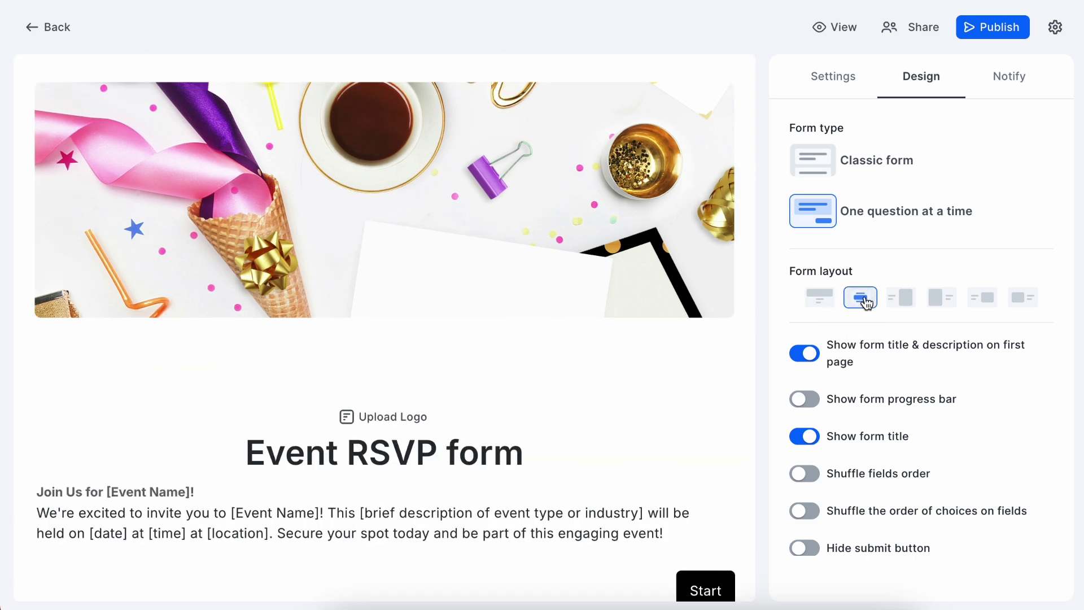
pyautogui.click(916, 307)
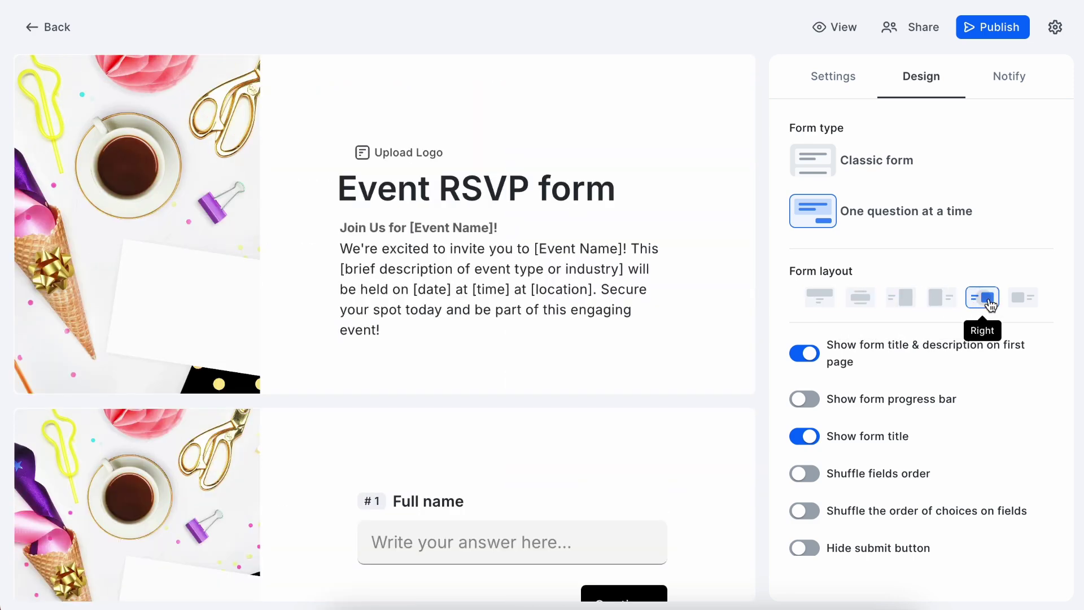
pyautogui.click(990, 305)
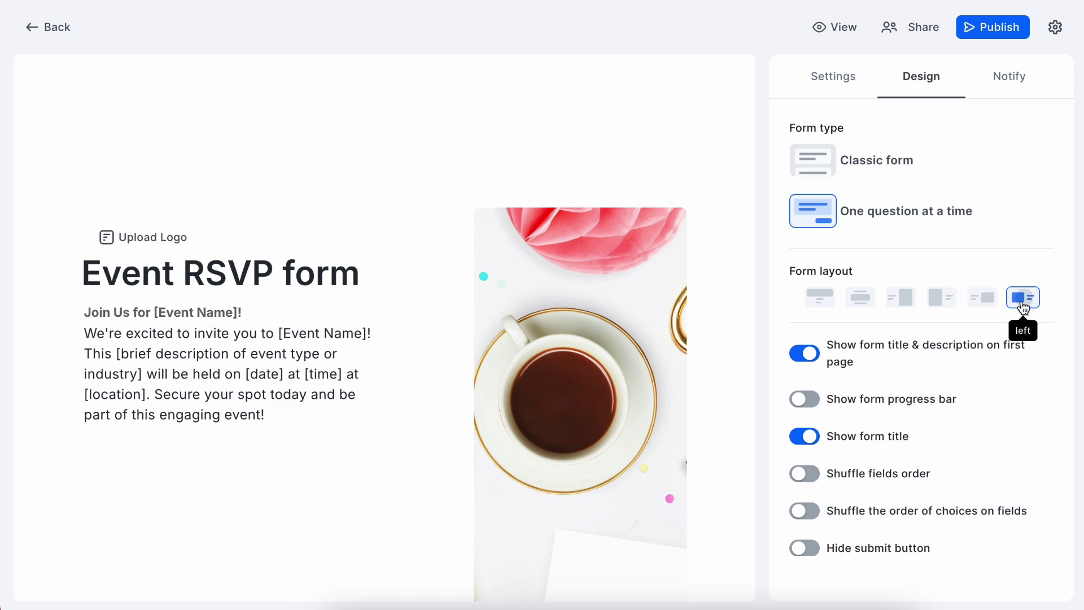
# - Switch to Classic form type with questions left and full image right
pyautogui.click(879, 174)
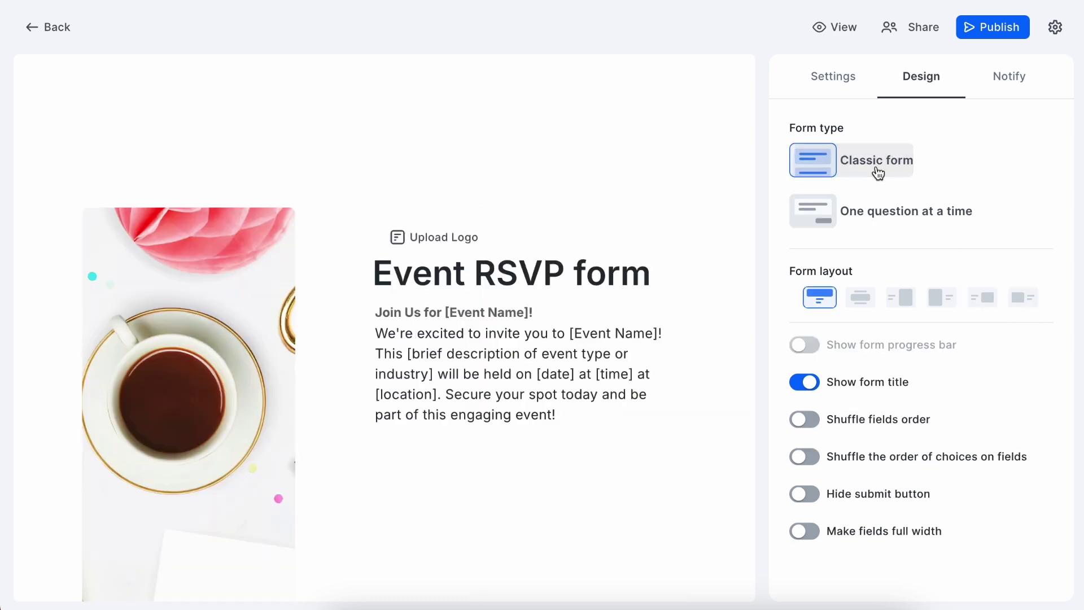
pyautogui.click(903, 297)
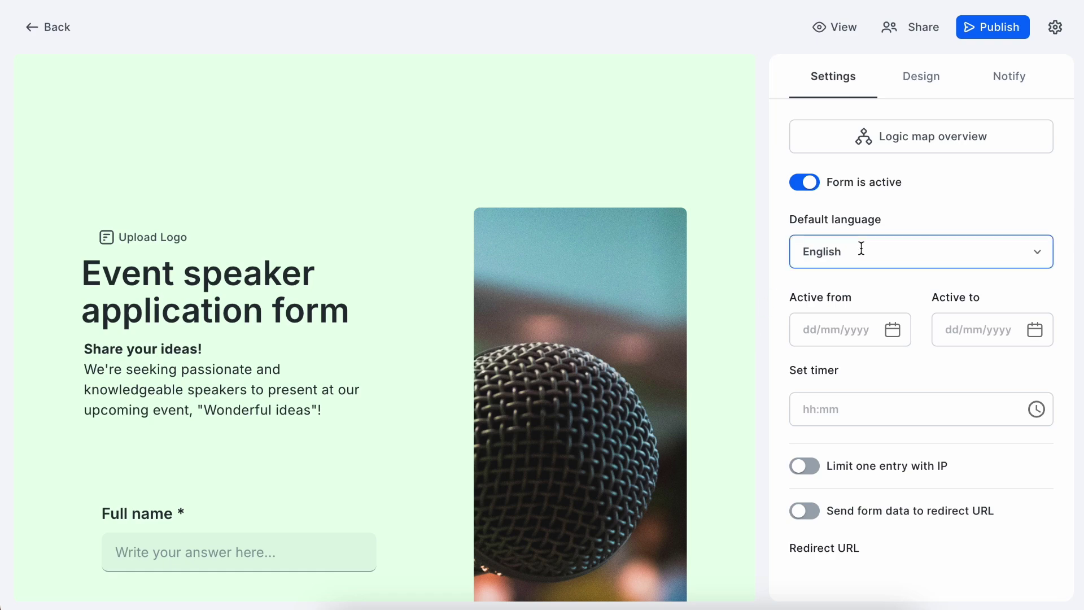
pyautogui.scroll(-2, 860, 248)
pyautogui.scroll(-2, 861, 249)
pyautogui.scroll(-1, 861, 249)
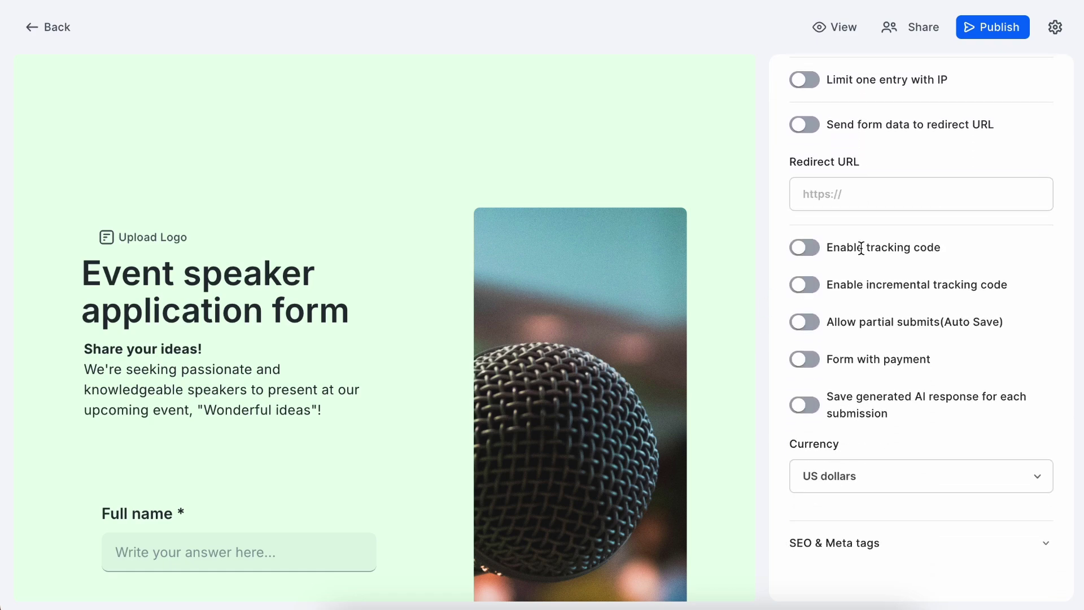
# - Enable incremental tracking code and start a new paragraph on the ending page after the review sentence
pyautogui.click(815, 291)
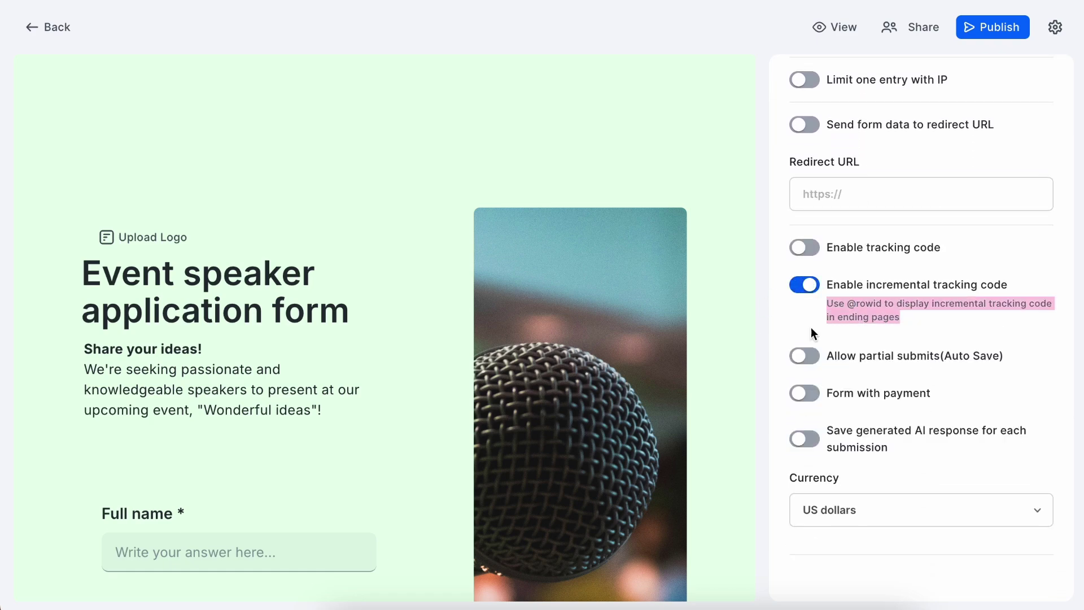
pyautogui.scroll(-5, 748, 342)
pyautogui.scroll(-5, 748, 341)
pyautogui.scroll(-5, 748, 341)
pyautogui.click(371, 272)
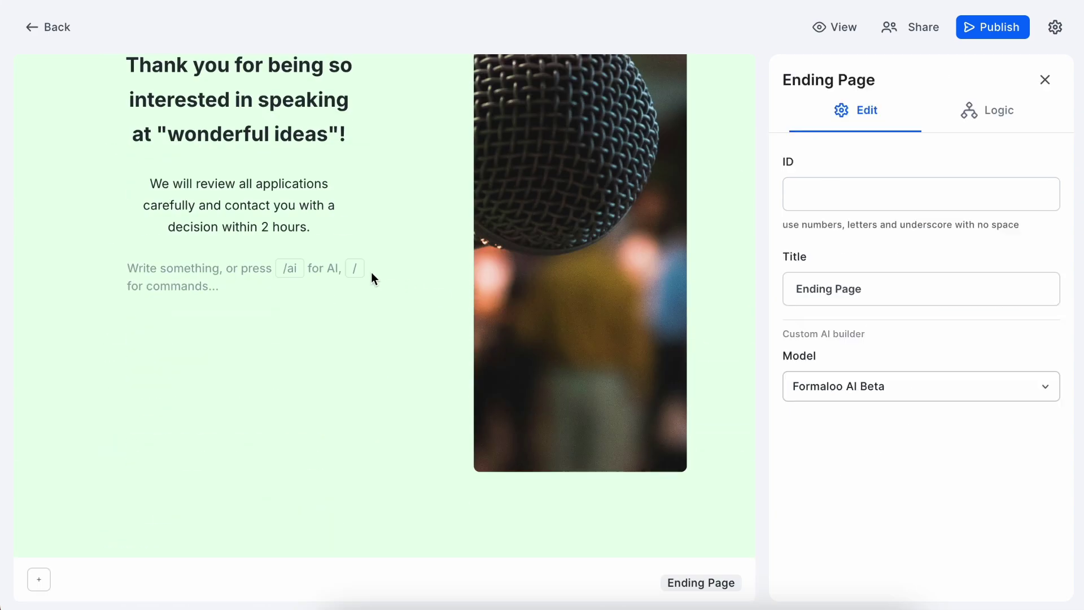
pyautogui.click(317, 230)
pyautogui.press('Return')
pyautogui.press('Return')
pyautogui.write('T')
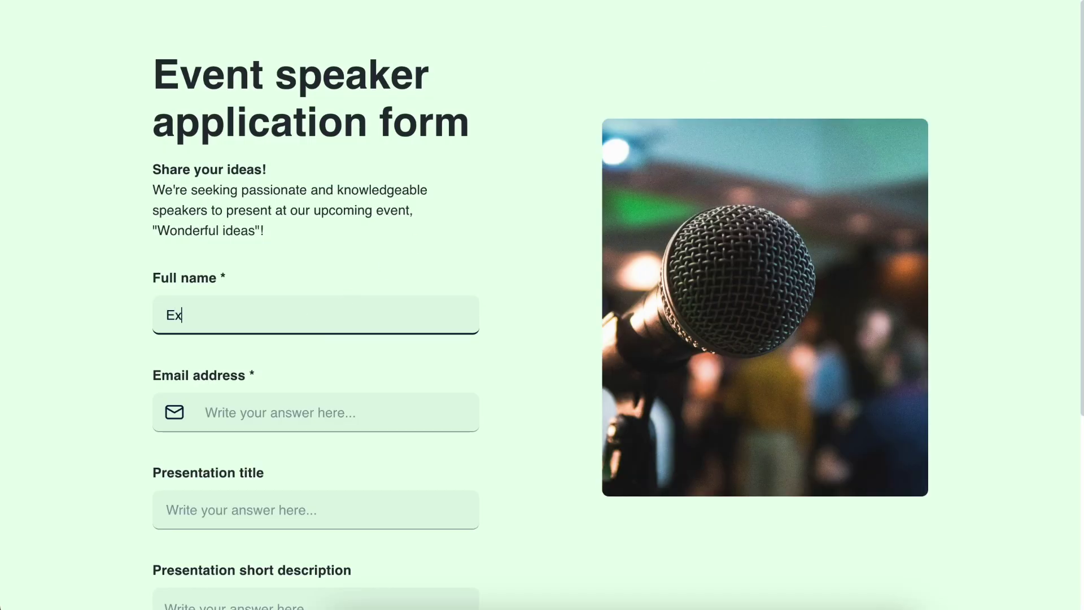
pyautogui.write('ample')
# - Fill the speaker form through the email field and submit the test application
pyautogui.press('Tab')
pyautogui.write('example.com')
pyautogui.scroll(-2, 195, 525)
pyautogui.scroll(-3, 195, 525)
pyautogui.click(195, 524)
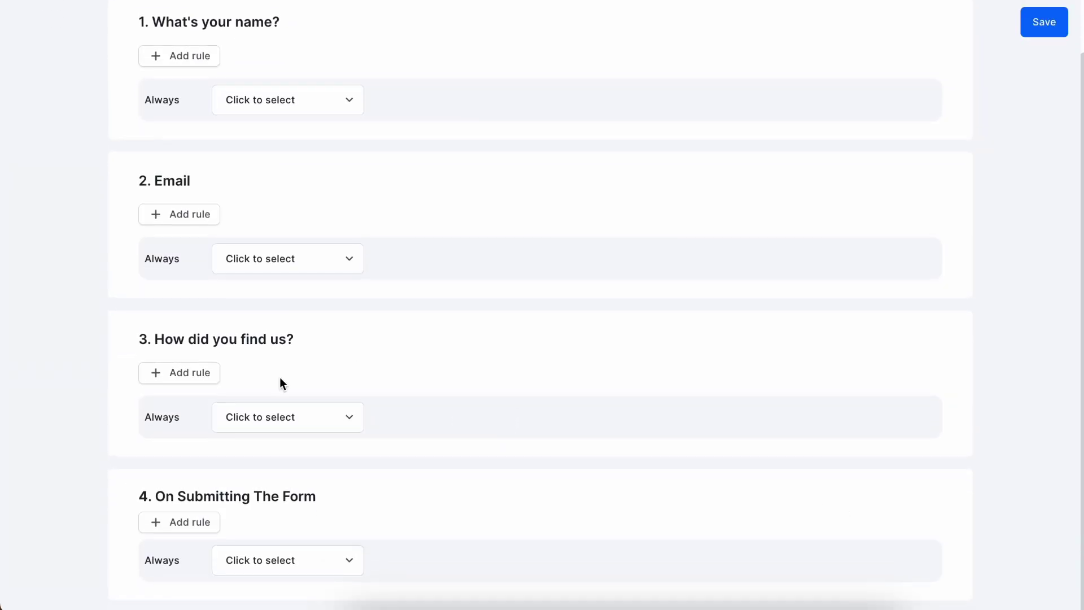
# - Add a rule on How did you find us?: if Social Media, set Lead to Cold lead, then start another rule
pyautogui.click(196, 373)
pyautogui.scroll(-1, 699, 319)
pyautogui.click(698, 319)
pyautogui.click(702, 358)
pyautogui.click(266, 404)
pyautogui.click(267, 470)
pyautogui.click(427, 357)
pyautogui.click(435, 393)
pyautogui.click(662, 363)
pyautogui.click(686, 423)
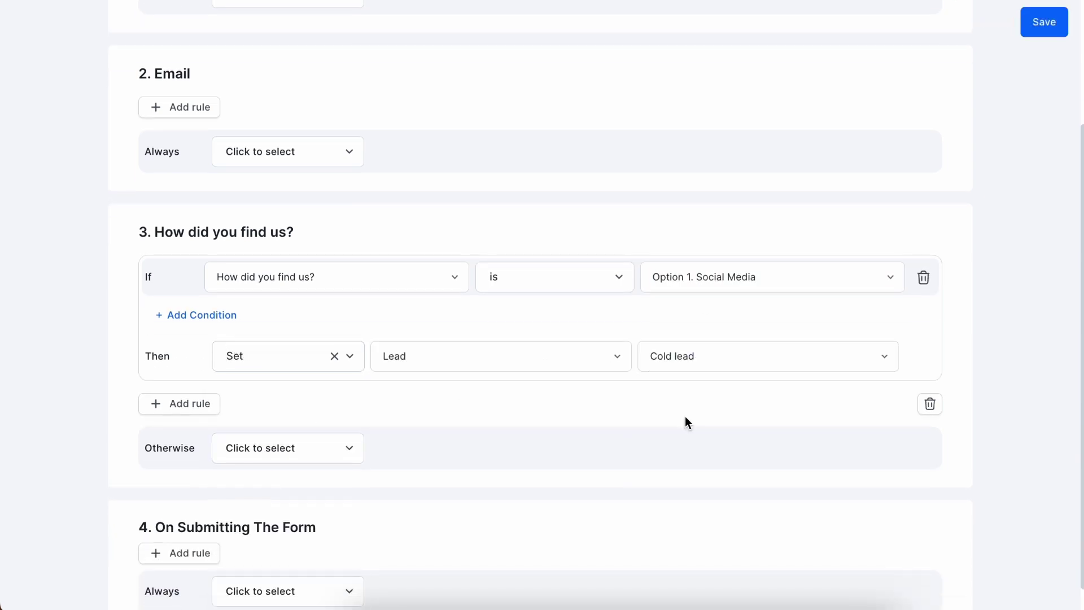
pyautogui.click(203, 405)
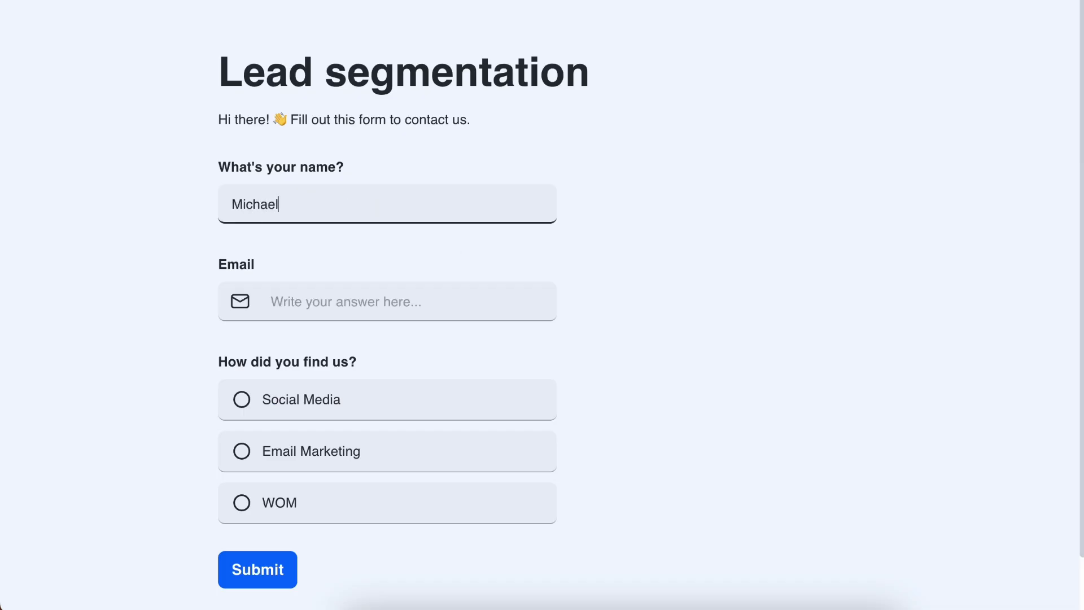
# - Submit a test response answering Social Media for how they found us
pyautogui.press('Tab')
pyautogui.write('Mich')
pyautogui.write('om')
pyautogui.click(301, 432)
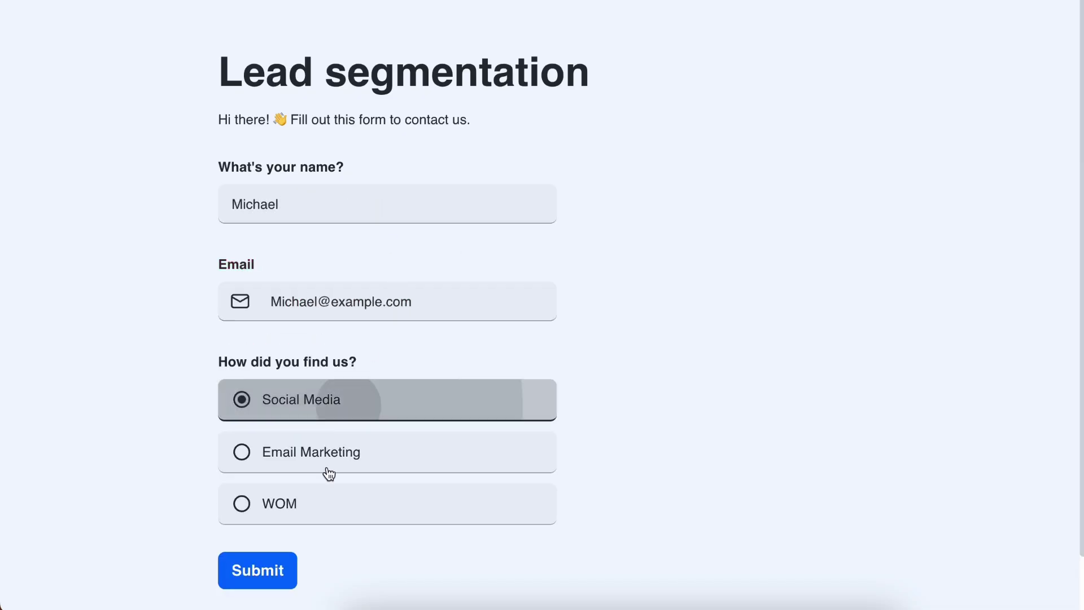
pyautogui.click(282, 569)
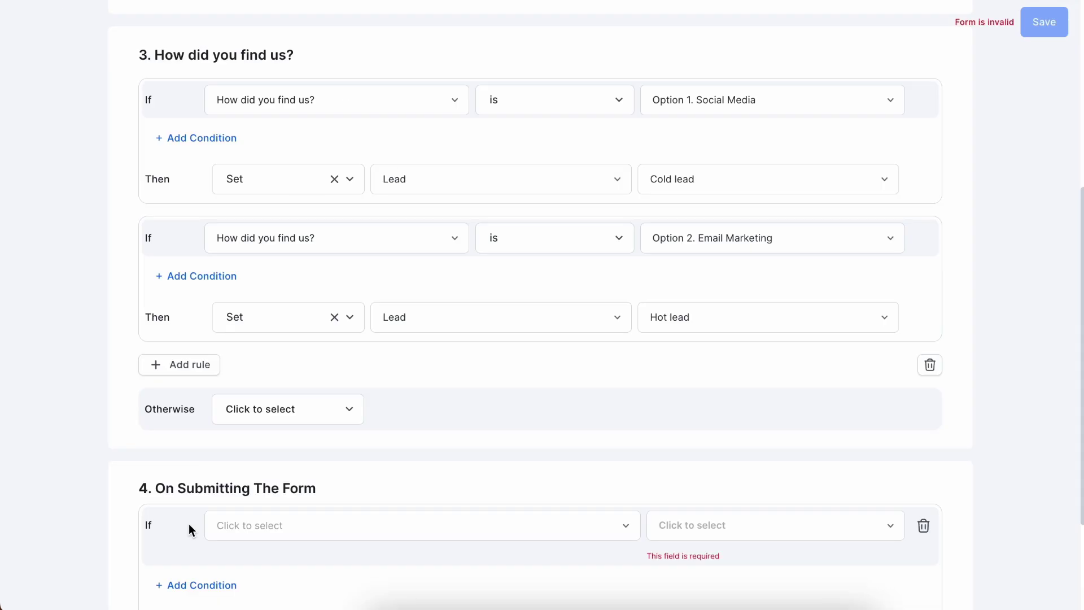
pyautogui.scroll(-2, 375, 497)
# - Condition the submit rule on What's your name? being equal to Anna
pyautogui.click(440, 376)
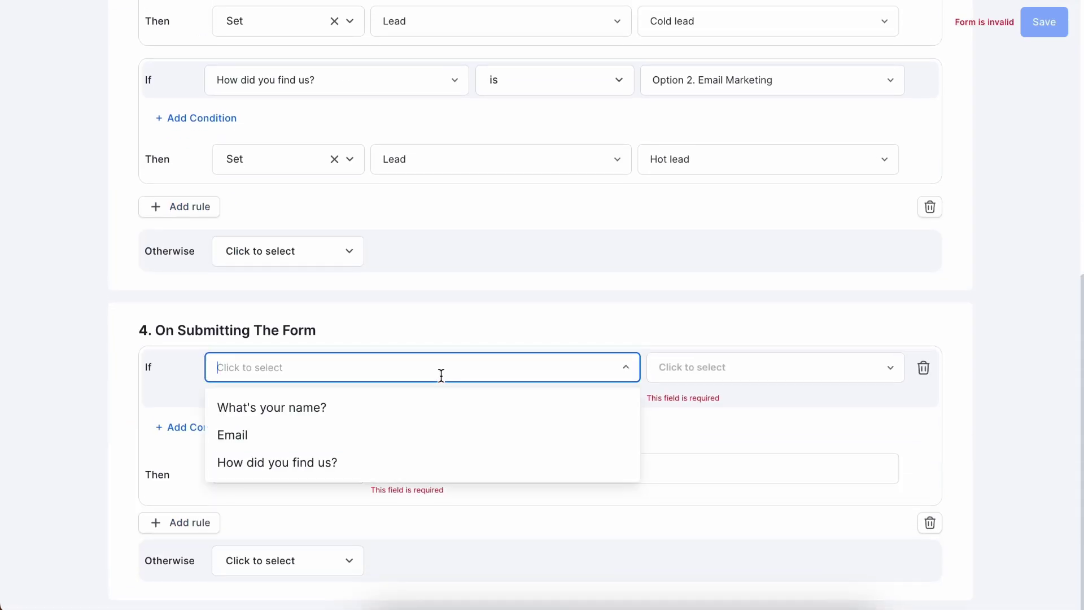
pyautogui.click(402, 415)
pyautogui.click(876, 379)
pyautogui.click(666, 423)
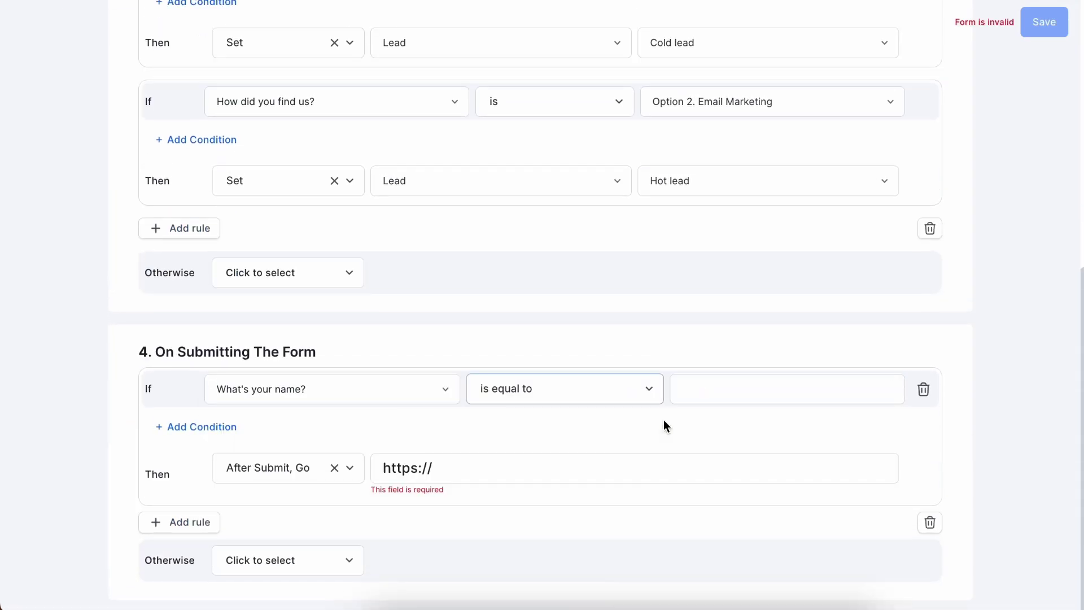
pyautogui.click(725, 391)
pyautogui.write('Anna')
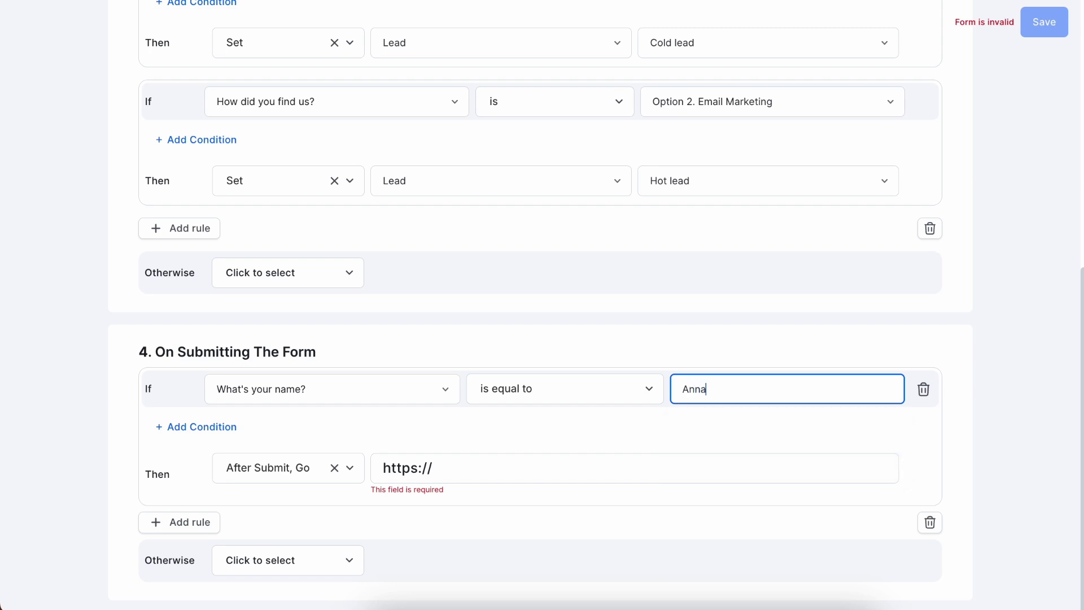
# - Make the rule send a Slack message to the connected workspace and save the logic
pyautogui.click(290, 470)
pyautogui.scroll(-1, 286, 506)
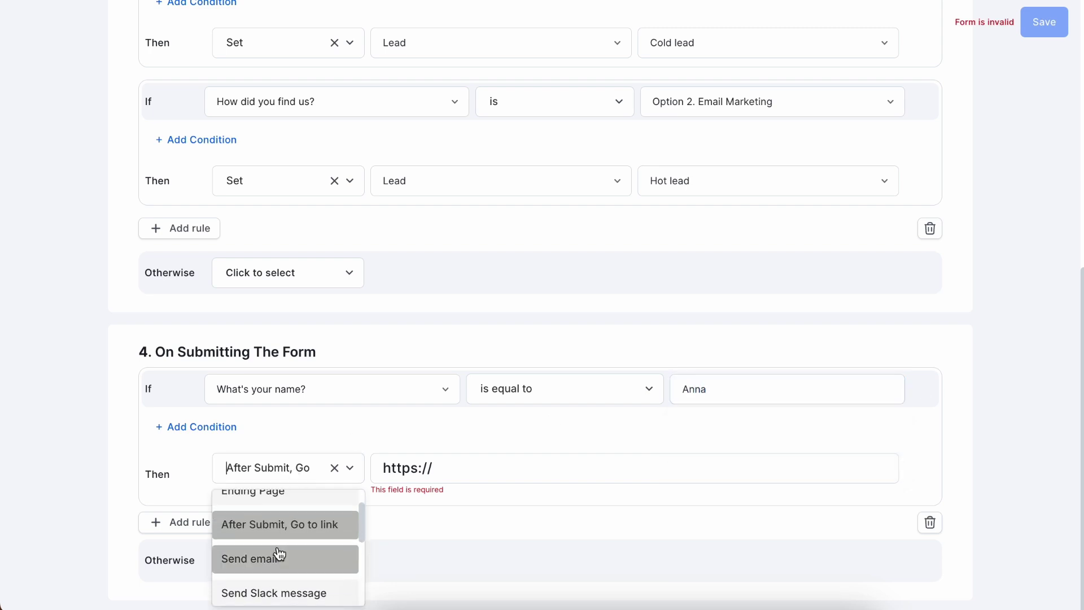
pyautogui.click(293, 583)
pyautogui.click(437, 482)
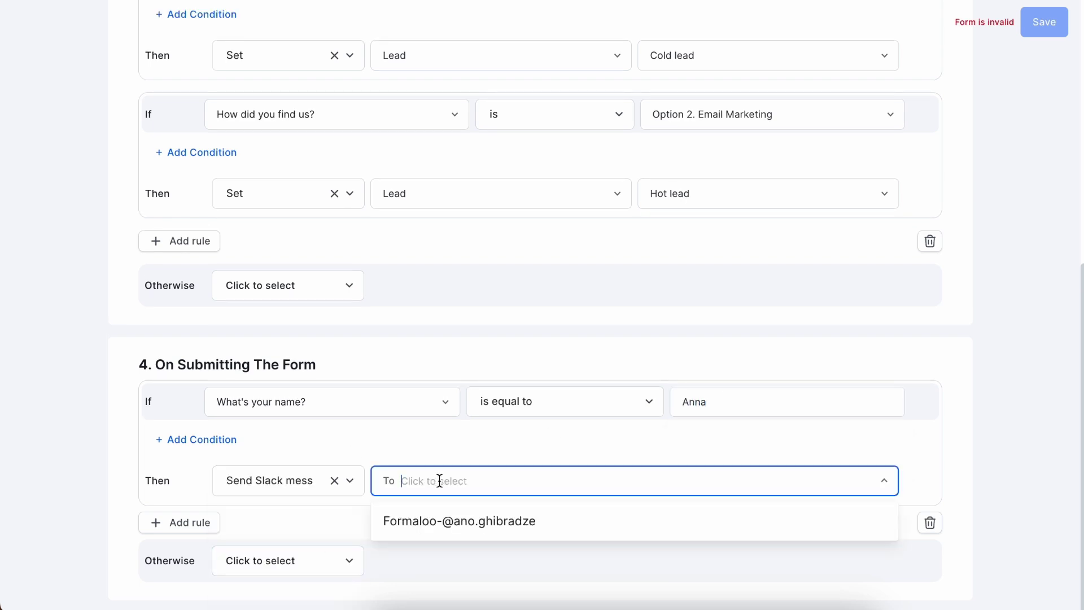
pyautogui.click(442, 517)
pyautogui.click(1023, 18)
# - Add a second submit rule where the name equals Michael and choose its action
pyautogui.click(192, 523)
pyautogui.scroll(-1, 382, 441)
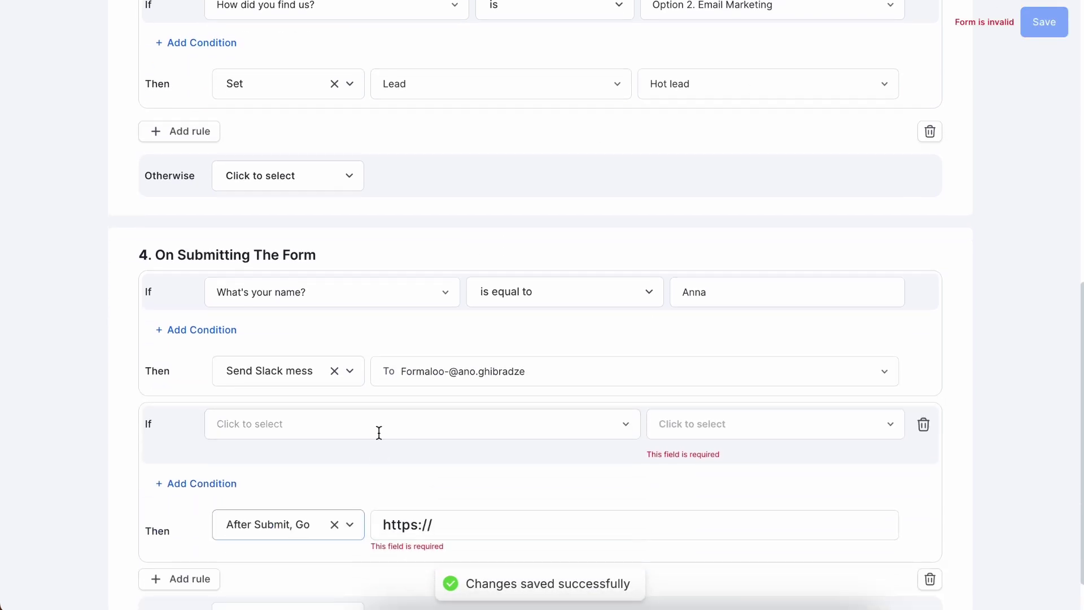
pyautogui.click(378, 434)
pyautogui.click(347, 468)
pyautogui.click(693, 424)
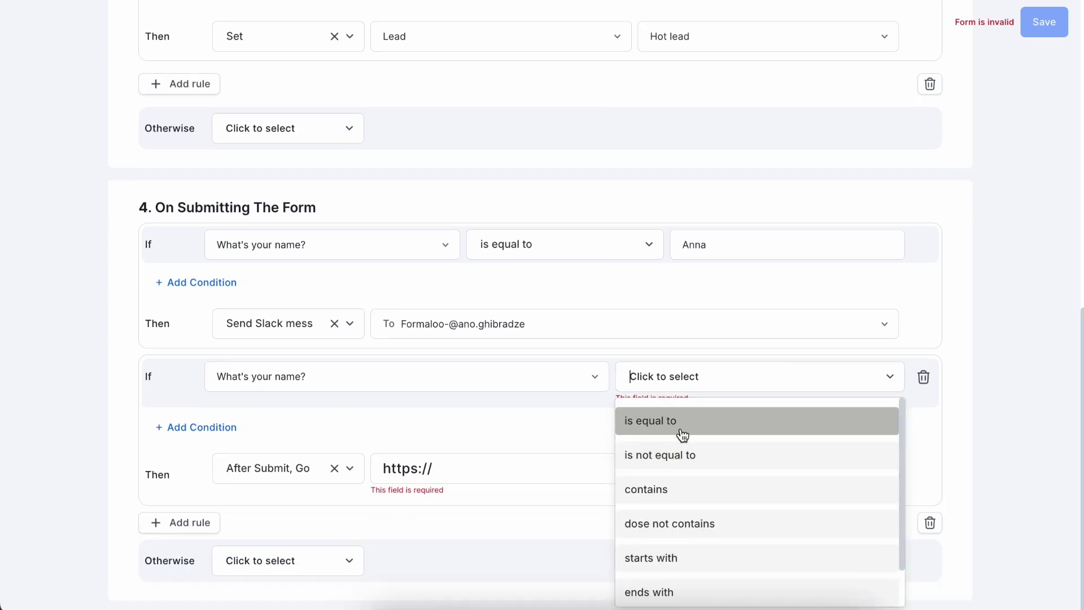
pyautogui.click(728, 387)
pyautogui.write('Michael')
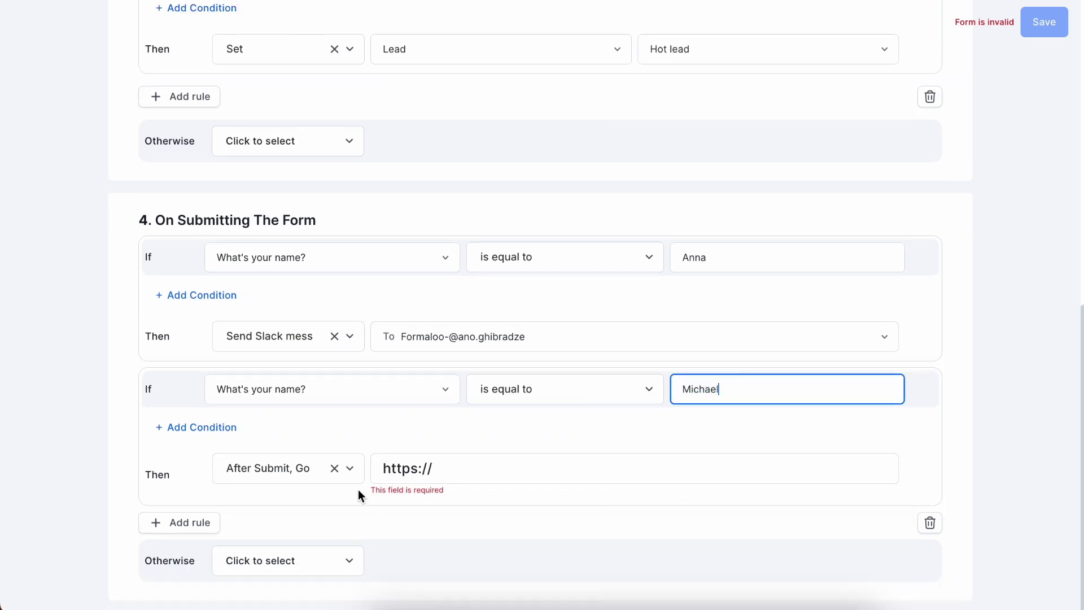
pyautogui.click(287, 468)
pyautogui.scroll(-1, 297, 544)
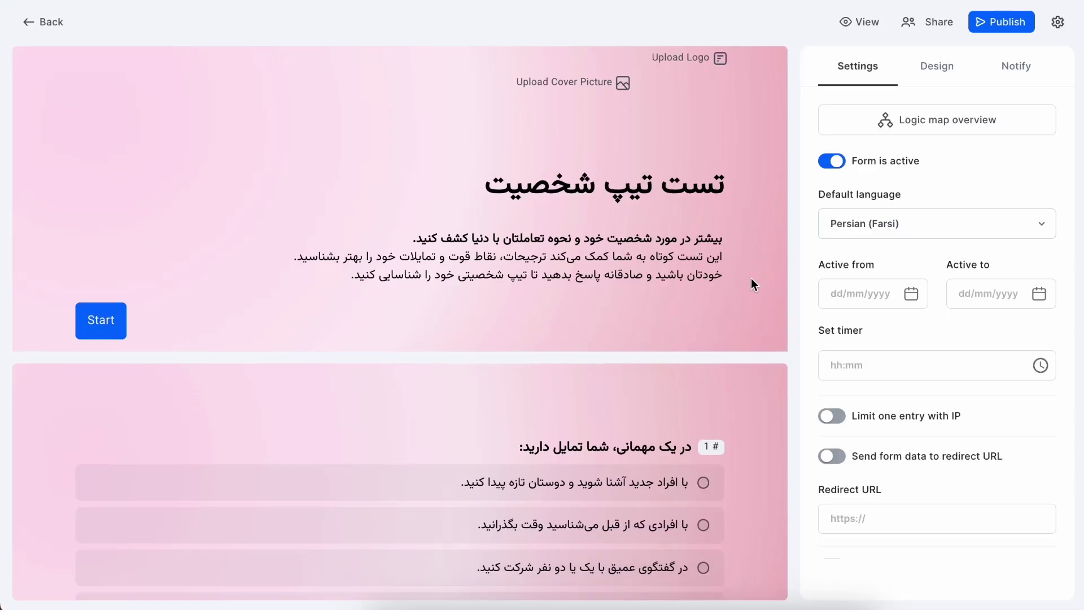
pyautogui.scroll(-1, 638, 360)
pyautogui.scroll(-2, 637, 359)
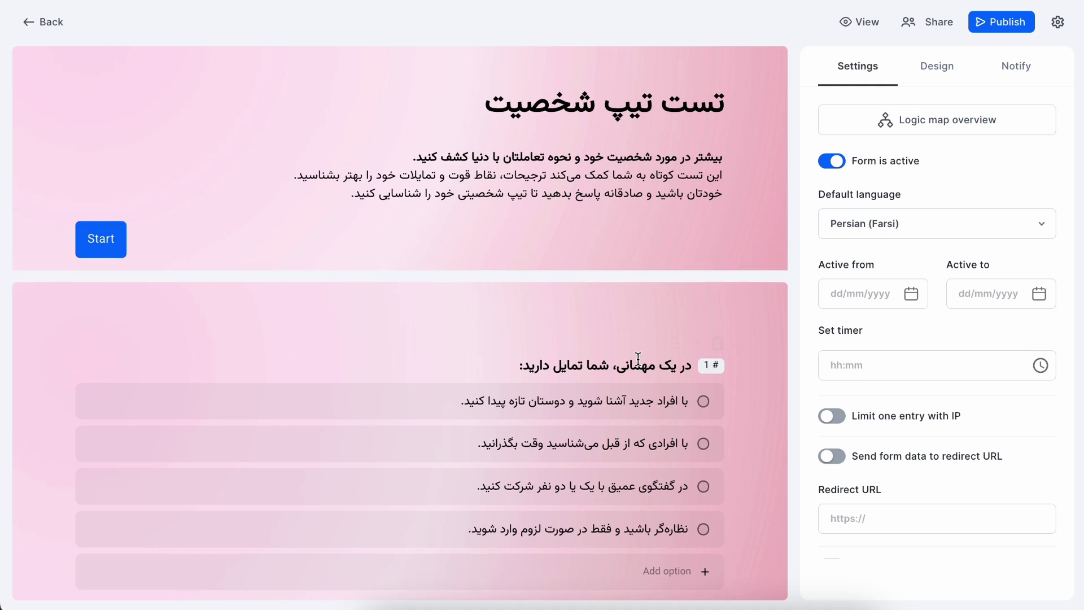
# - Show the Default language choices for the form
pyautogui.click(993, 231)
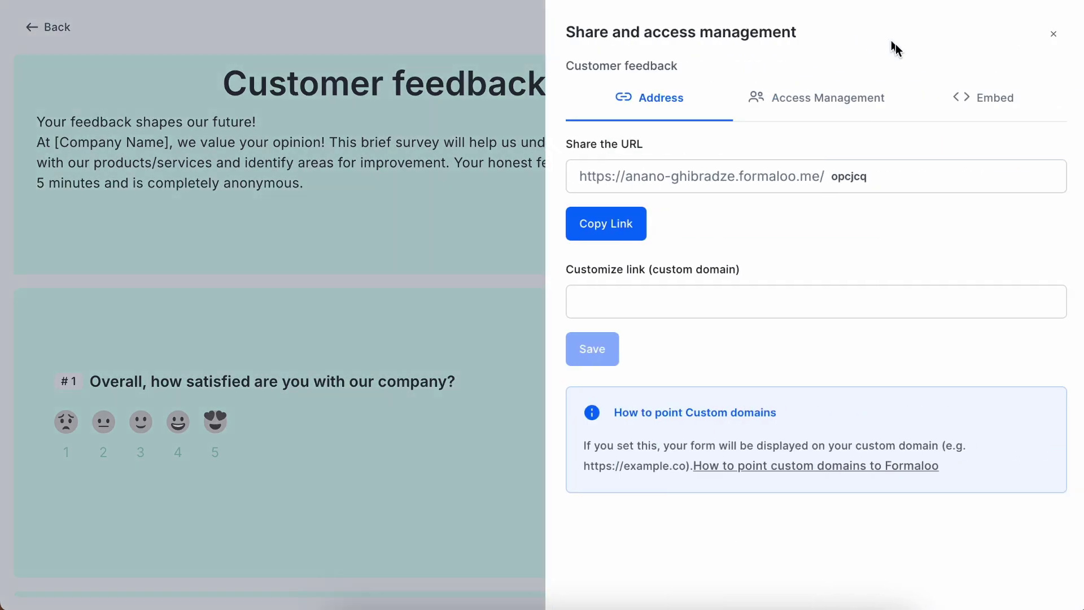
# - Choose the Chatbot embed style in Share and launch its preview conversation
pyautogui.click(983, 108)
pyautogui.click(911, 244)
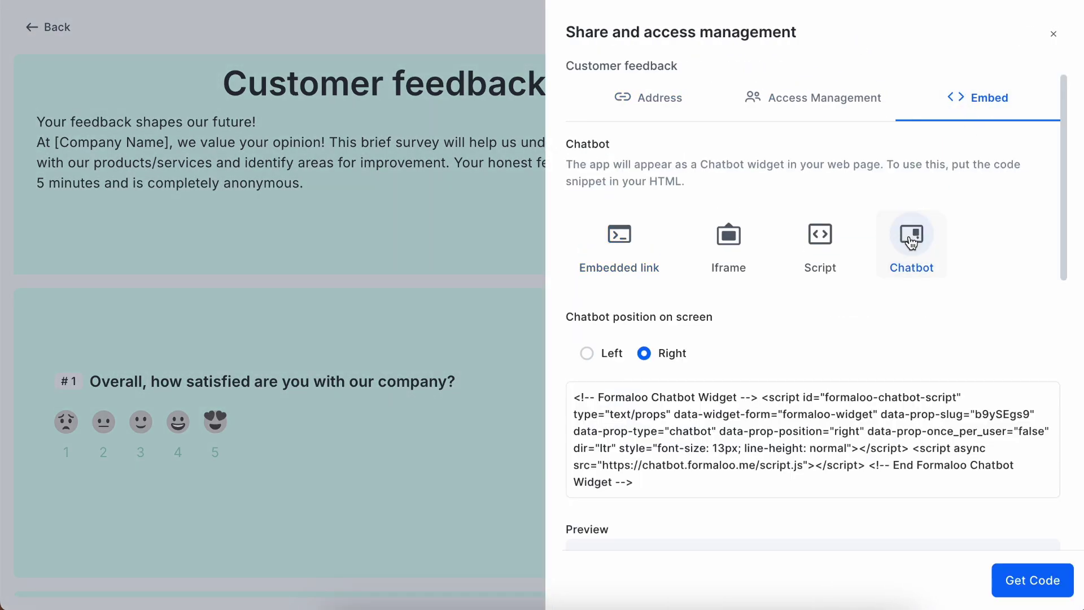
pyautogui.scroll(-5, 894, 310)
pyautogui.scroll(-2, 893, 311)
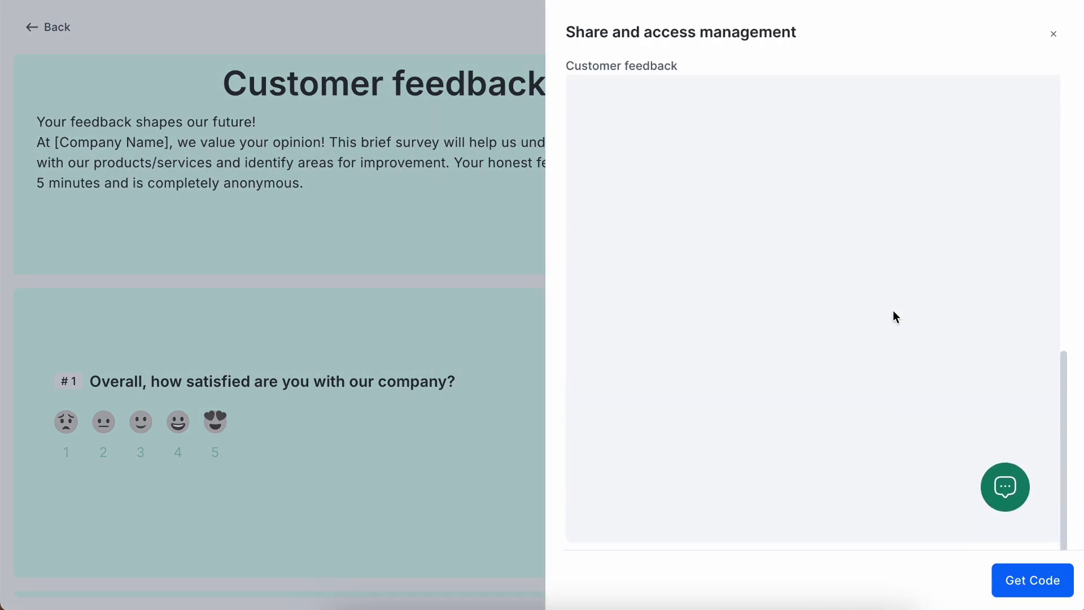
pyautogui.click(1005, 484)
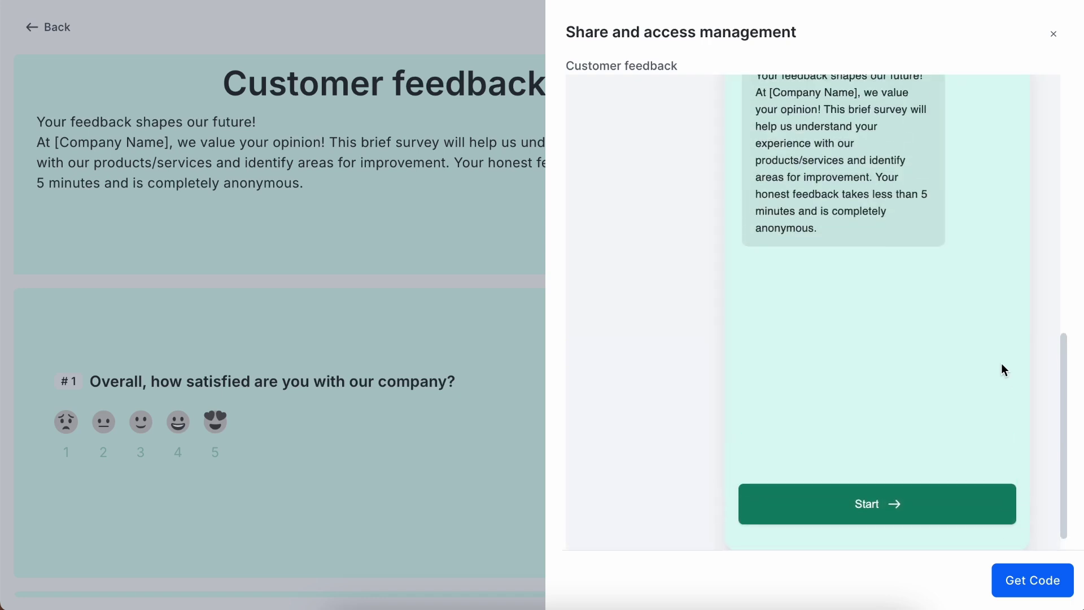
pyautogui.scroll(3, 934, 506)
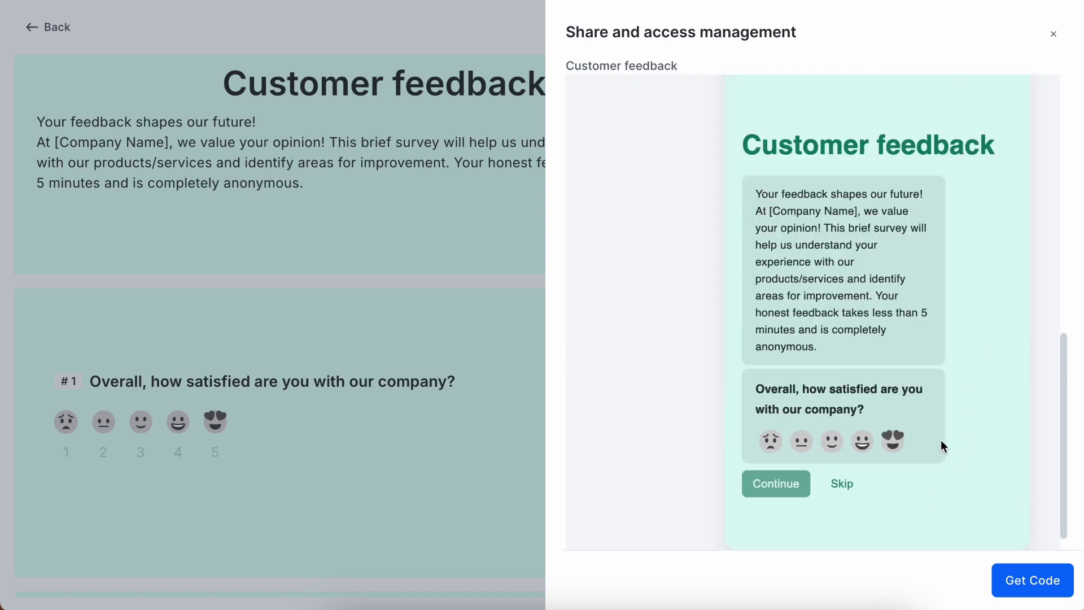
# - Answer the chat with the happiest face and an 8, then skip the biggest-reason question
pyautogui.click(891, 450)
pyautogui.click(773, 479)
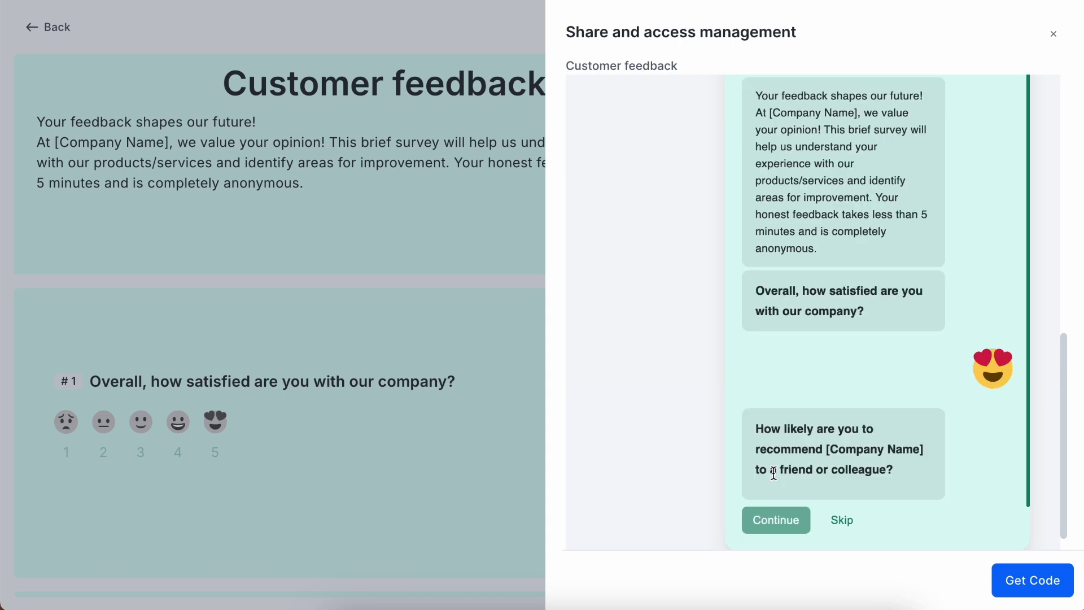
pyautogui.click(843, 427)
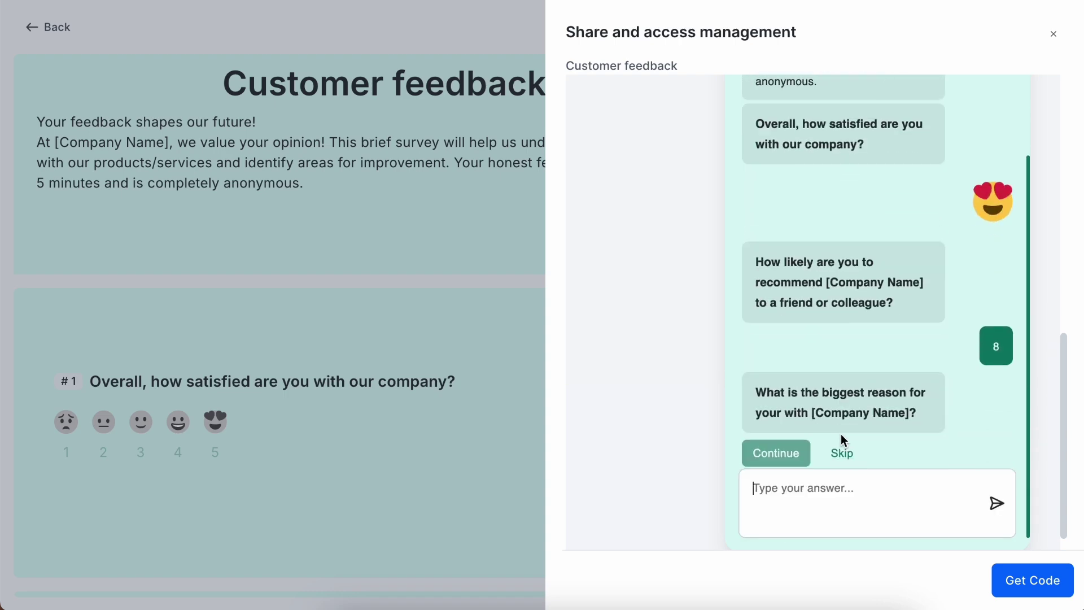
pyautogui.click(841, 452)
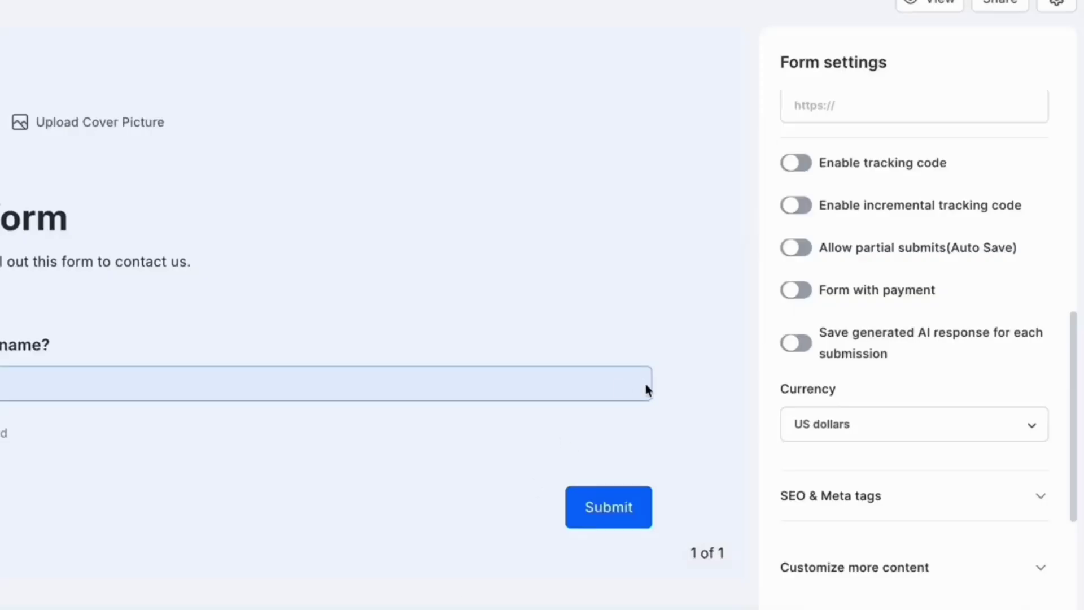
pyautogui.scroll(-1, 917, 501)
pyautogui.scroll(-2, 914, 493)
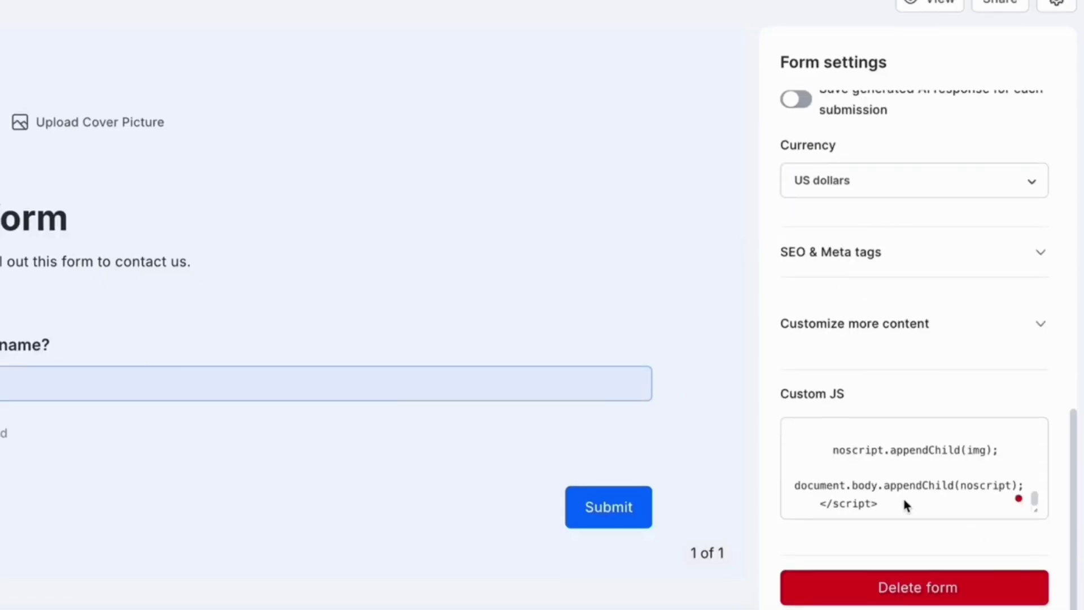
# - Paste the event-tracking script on a new line in Custom JS and finish editing
pyautogui.click(904, 506)
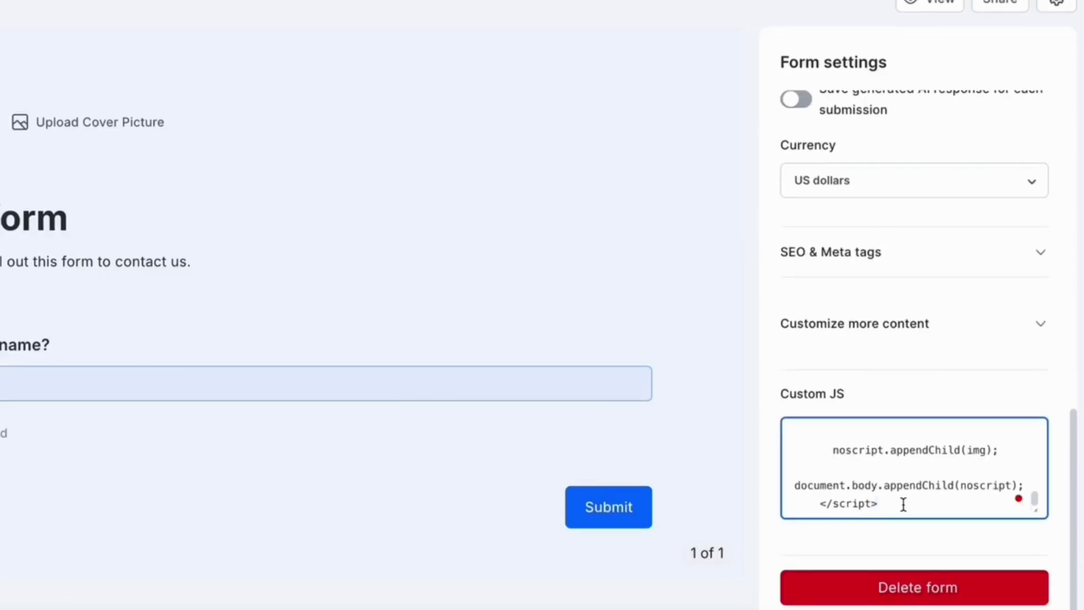
pyautogui.press('Return')
pyautogui.hotkey('ctrl', 'v')
pyautogui.click(749, 104)
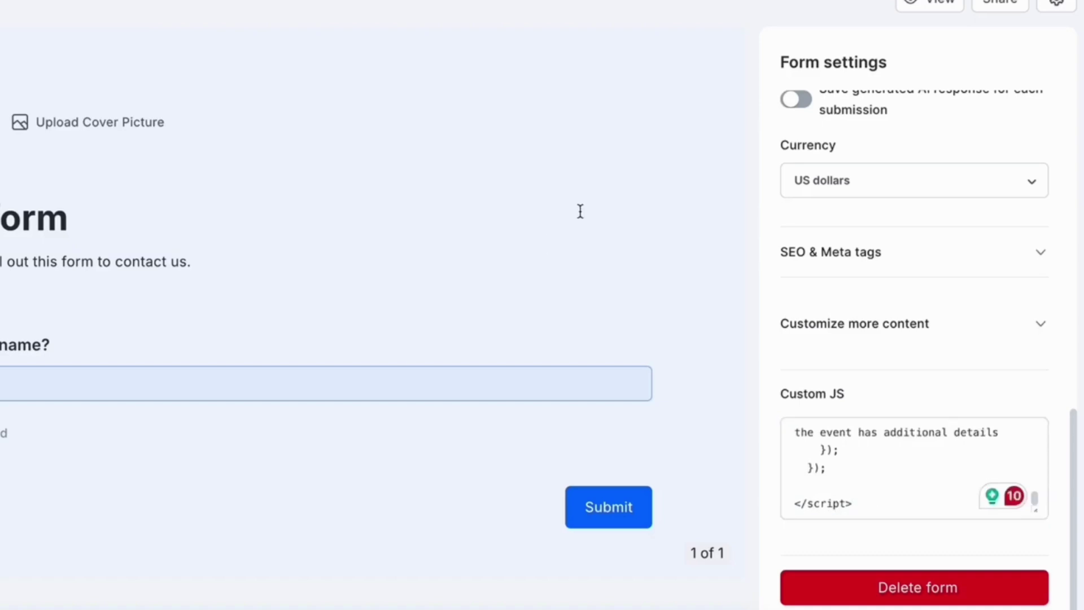
# - View the live contact form and submit it to fire the custom submit event
pyautogui.click(931, 13)
pyautogui.write('Behnaz')
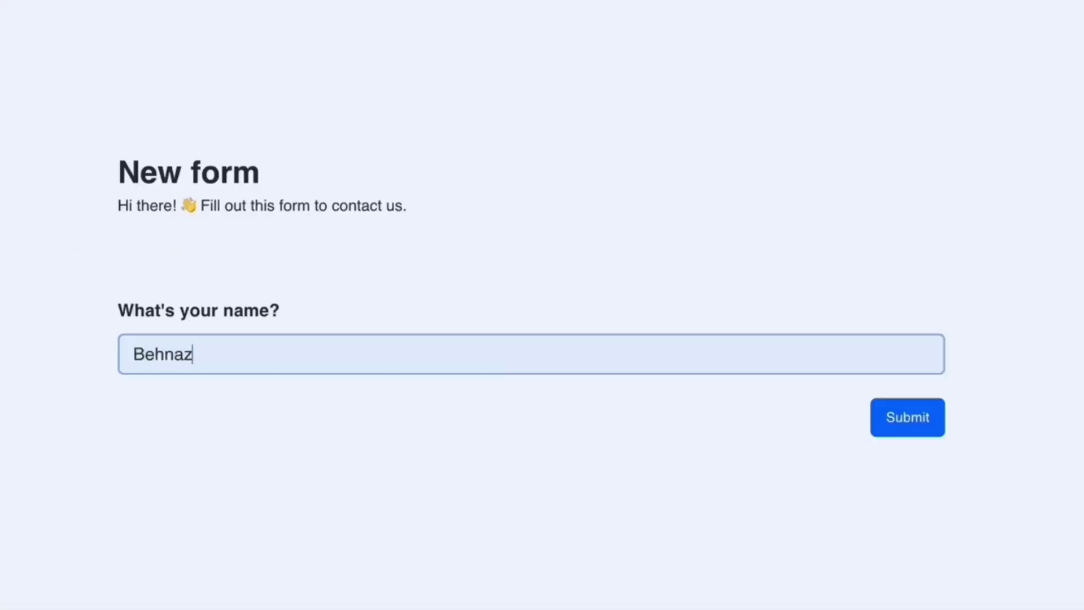
pyautogui.click(916, 419)
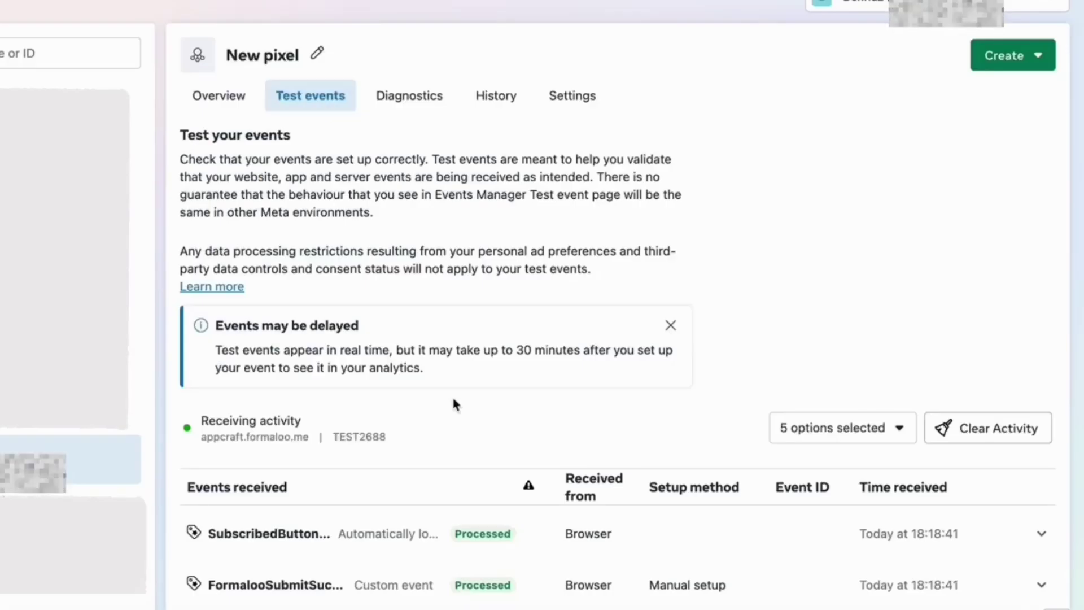
pyautogui.scroll(-3, 455, 404)
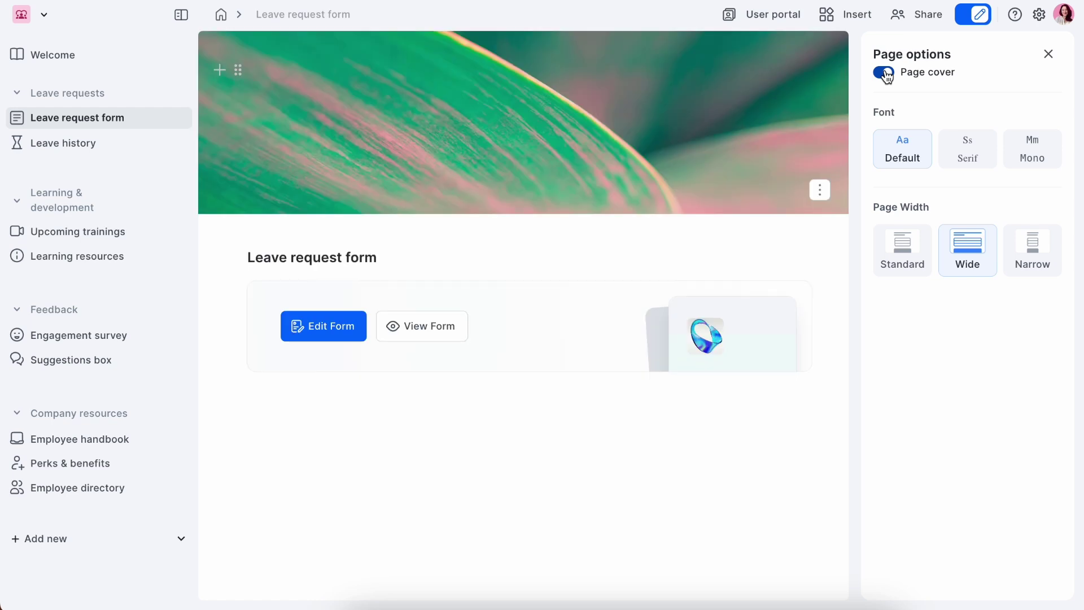
# - Set the Leave request page to Standard width and close Page options
pyautogui.click(924, 261)
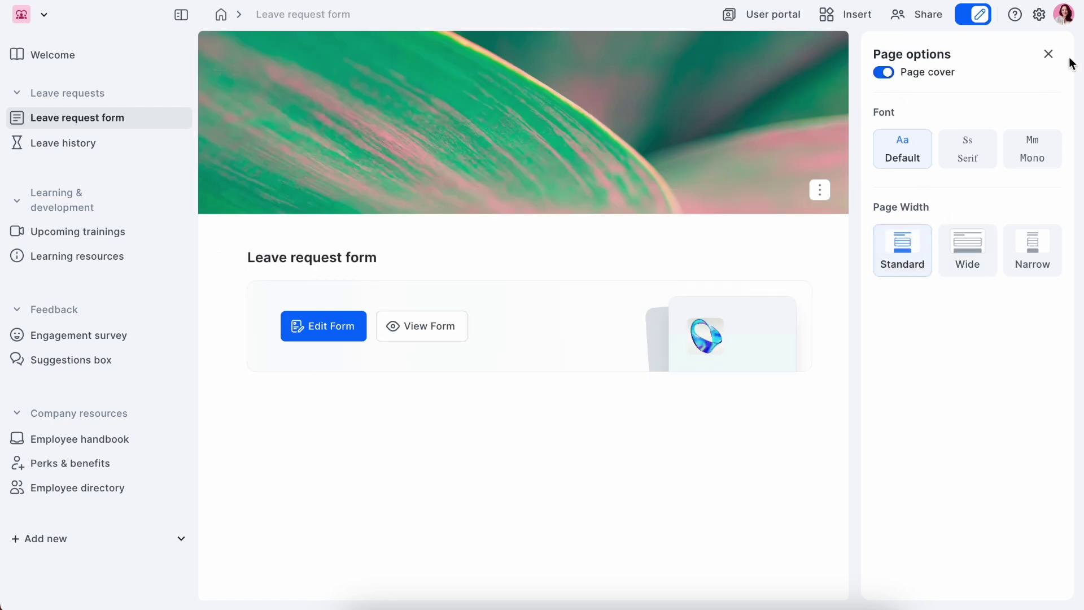
pyautogui.click(1050, 56)
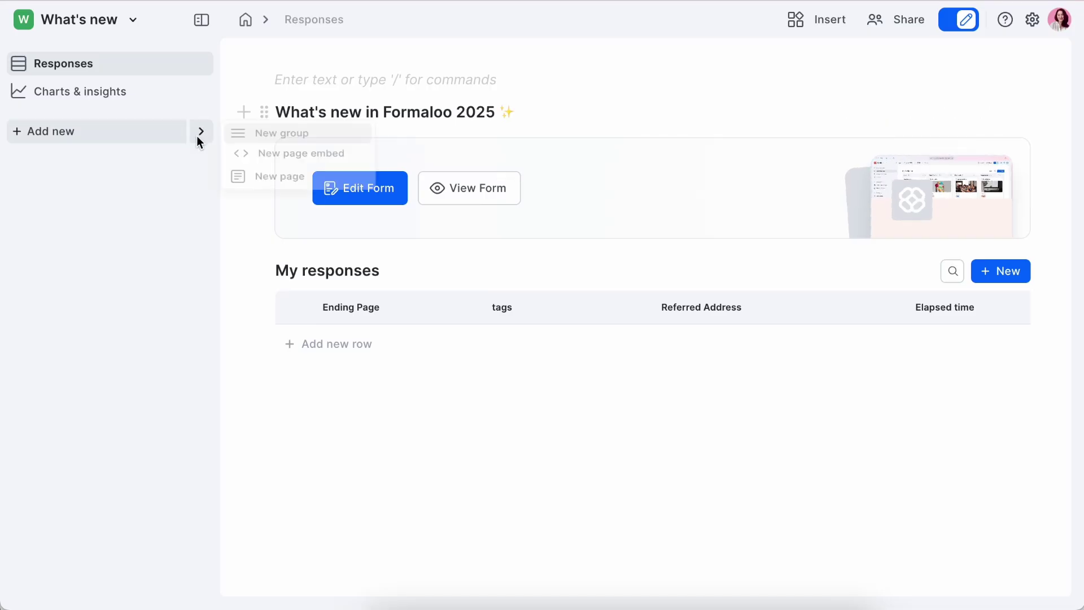
# - Start a New page embed in the What's new app and focus its Link field
pyautogui.click(270, 161)
pyautogui.click(338, 335)
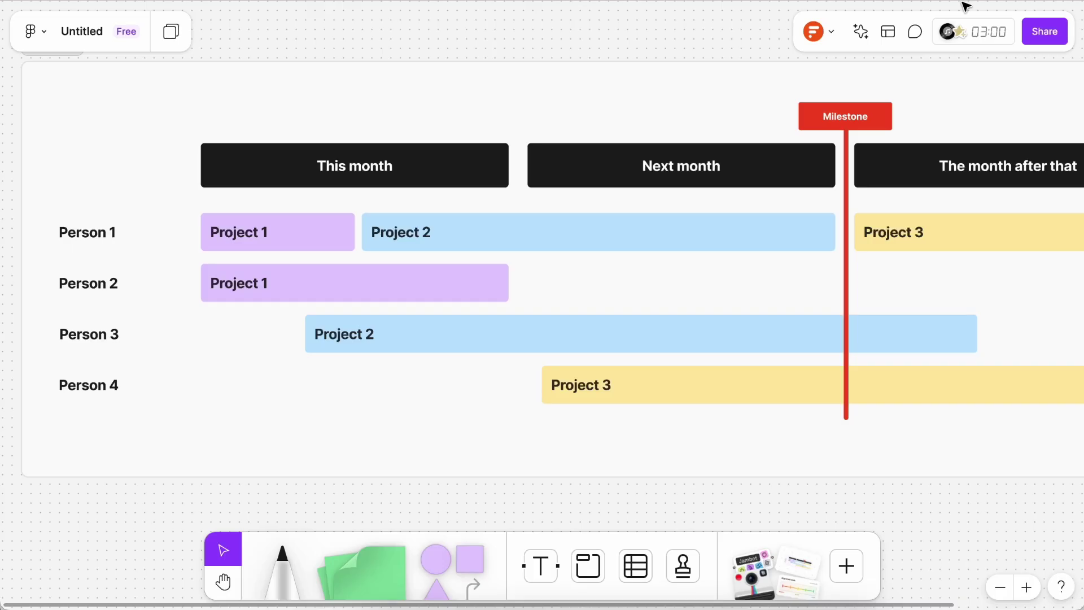
# - Get the timeline board's embed code from Share and select its src URL
pyautogui.click(1034, 34)
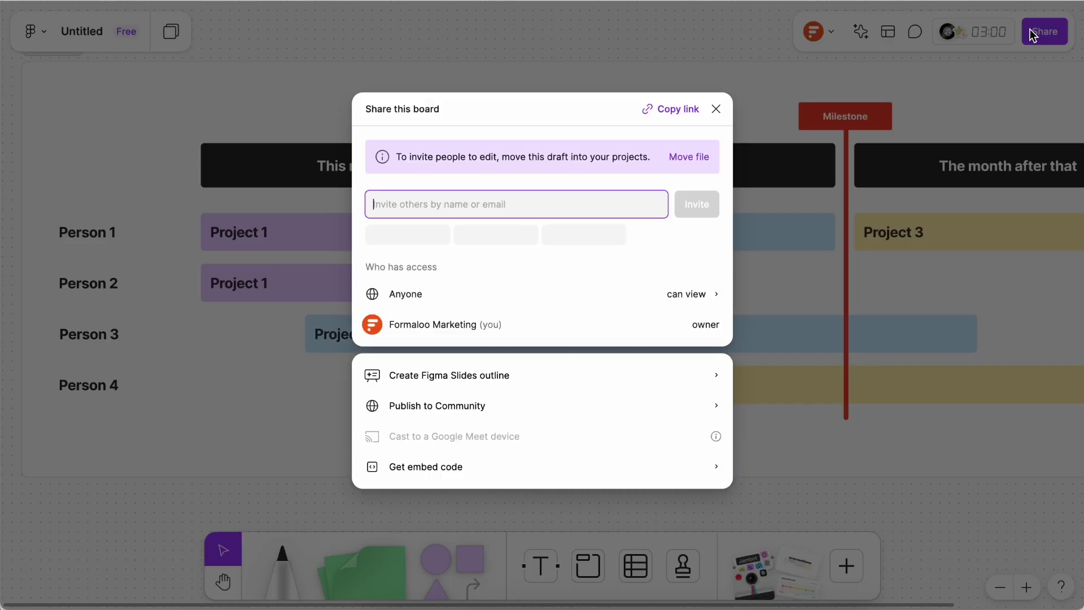
pyautogui.click(455, 441)
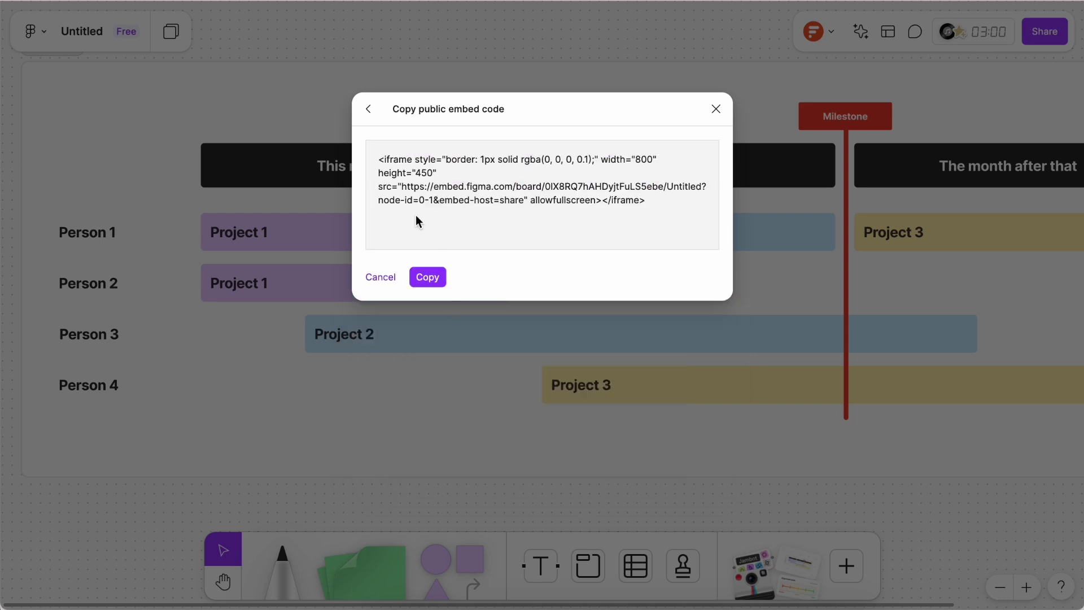
pyautogui.click(401, 188)
pyautogui.moveTo(526, 201); pyautogui.dragTo(402, 189)
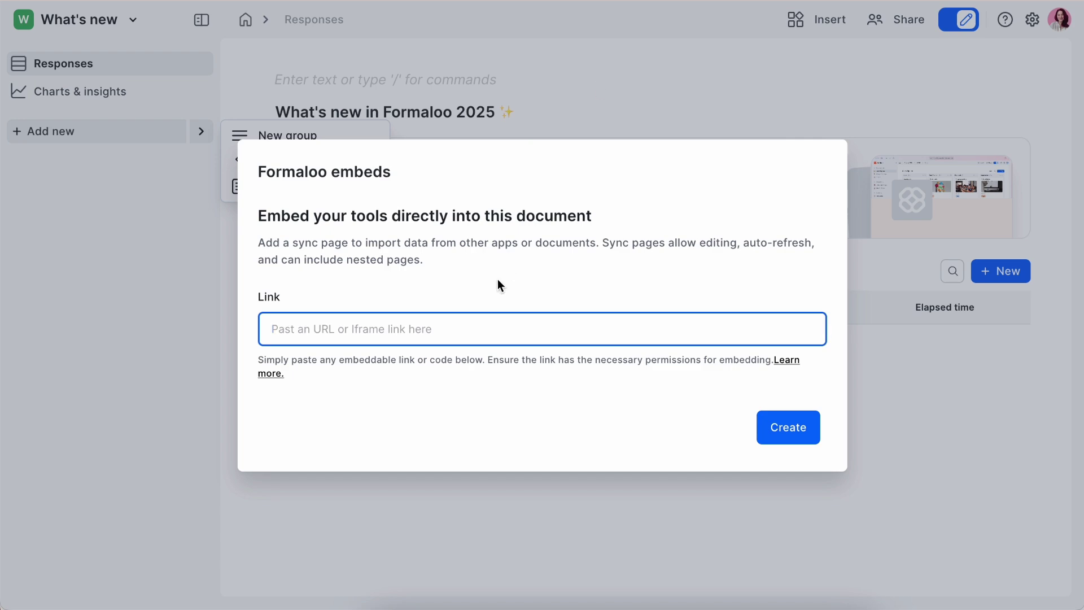
# - Paste the board link into the embed Link field and create the embed page
pyautogui.write('https://embed.figma.com/board/0IX8RQ7hAHDyjtFuLS5ebe/Untitled?node-id=0-1&embed-host=share')
pyautogui.click(786, 439)
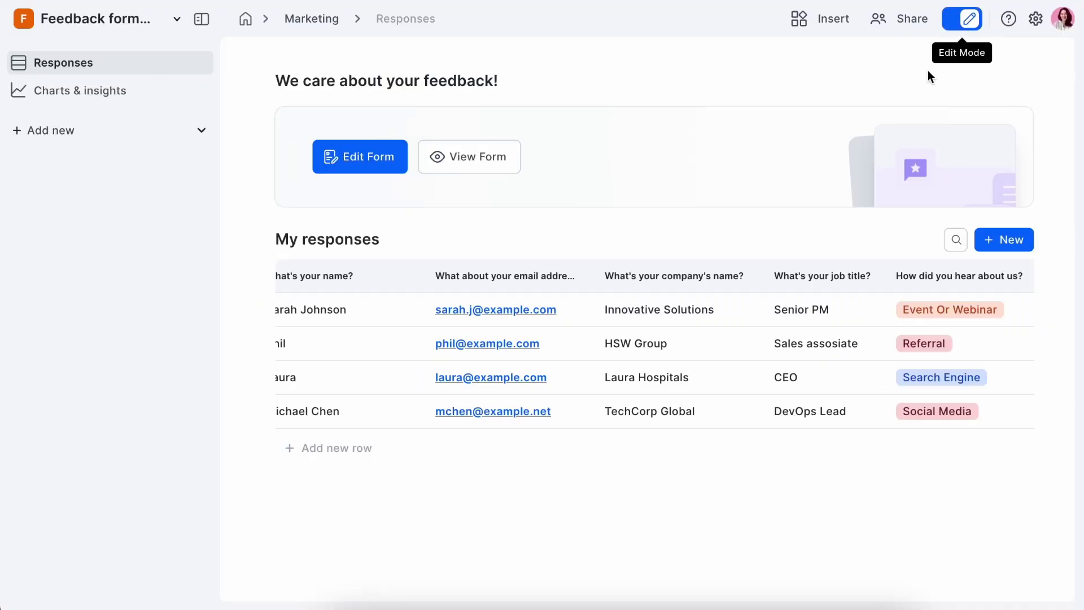
# - Widen the 'What's your job title?' column in the feedback responses table
pyautogui.moveTo(892, 280)
pyautogui.mouseDown()
pyautogui.moveTo(917, 280)
pyautogui.moveTo(894, 282)
pyautogui.mouseUp()
pyautogui.hscroll(2, 927, 319)
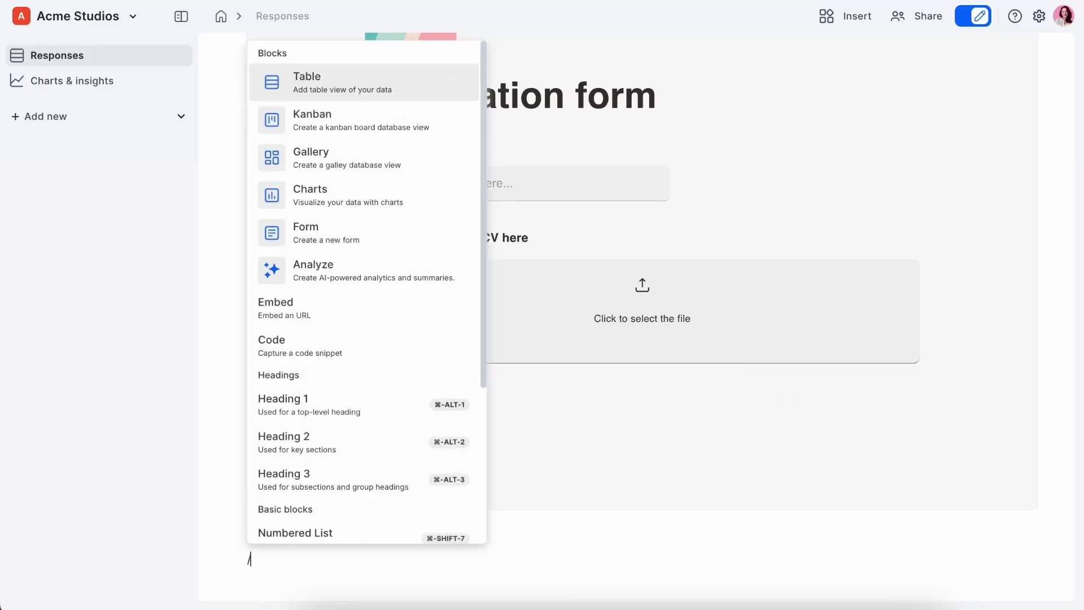
# - Insert an Analyze block on the Application form asking whose CV best fits a senior project manager, and generate it
pyautogui.click(416, 271)
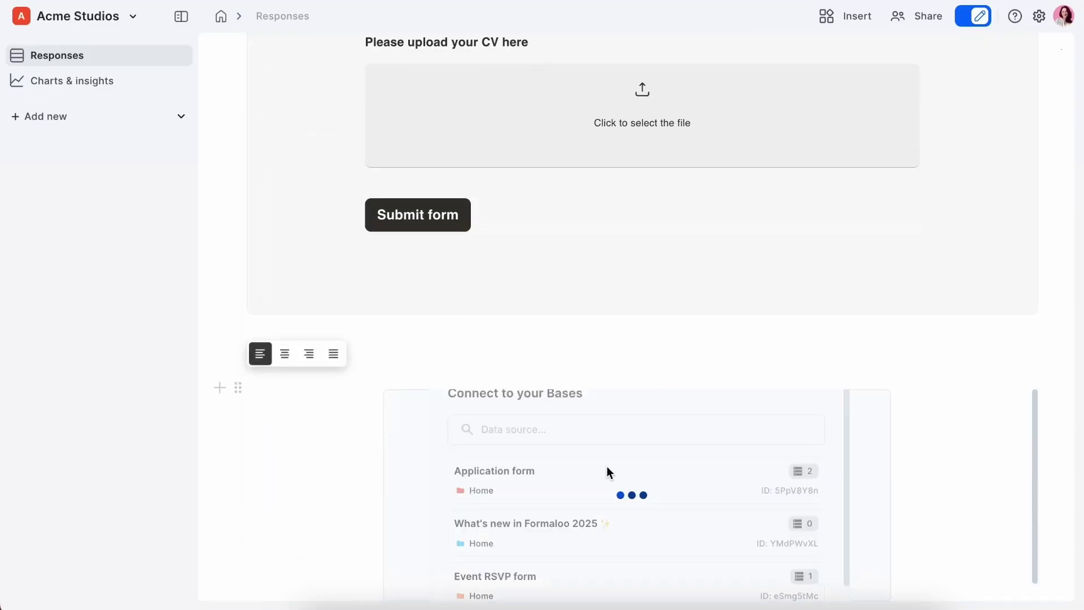
pyautogui.click(607, 470)
pyautogui.scroll(-1, 607, 468)
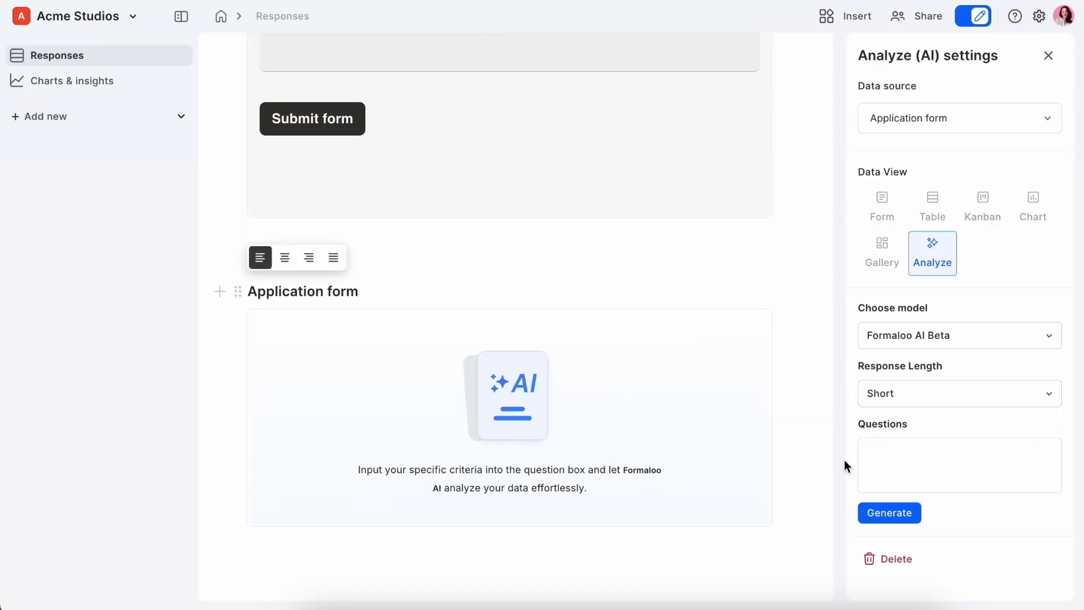
pyautogui.click(867, 462)
pyautogui.write("I'm hiring a senior project manager. Who's CV resonates the most?")
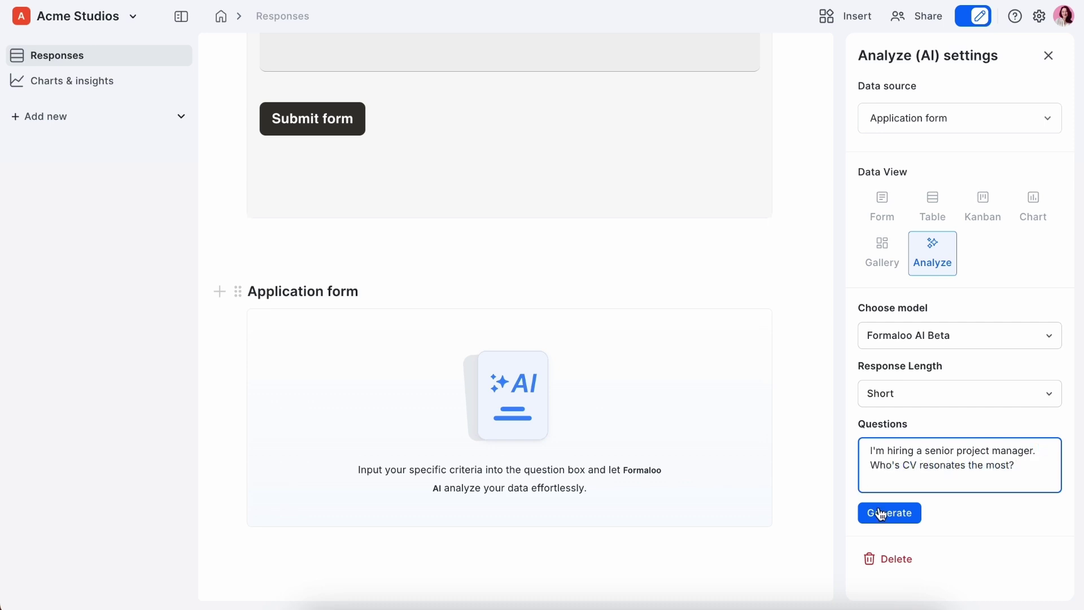
pyautogui.click(881, 513)
pyautogui.scroll(-2, 802, 512)
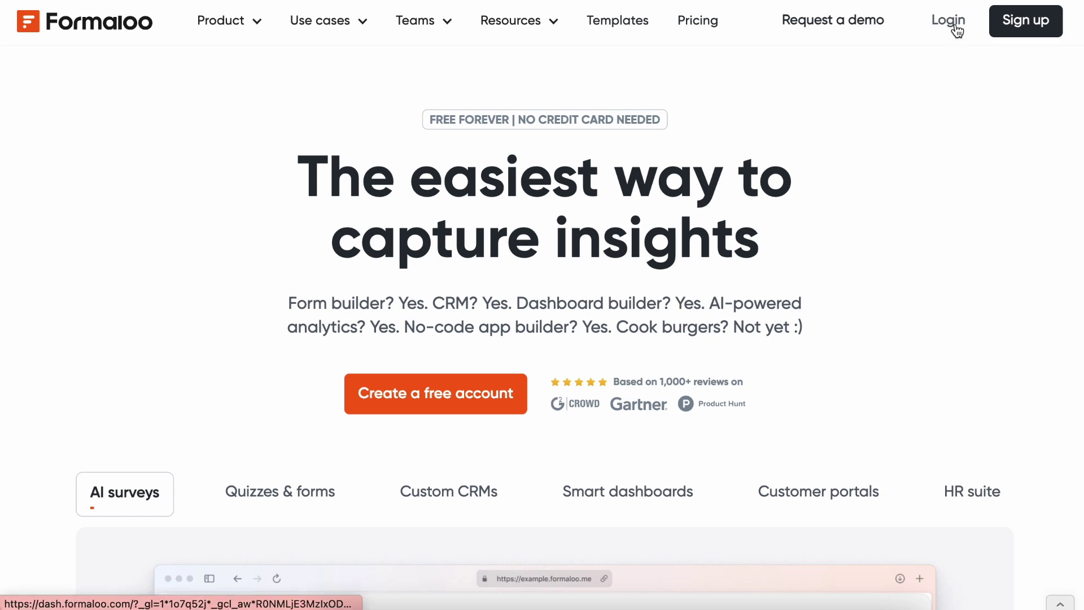
# - Log in from the landing page and choose Form from the New Formaloo menu
pyautogui.click(957, 24)
pyautogui.click(966, 68)
pyautogui.click(912, 112)
pyautogui.write('Ne')
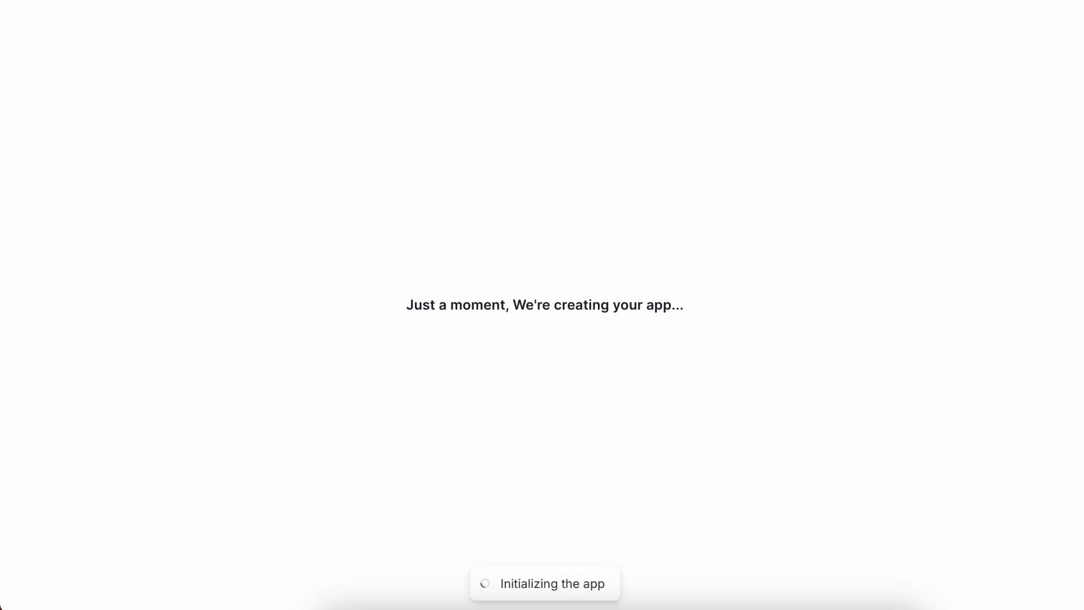